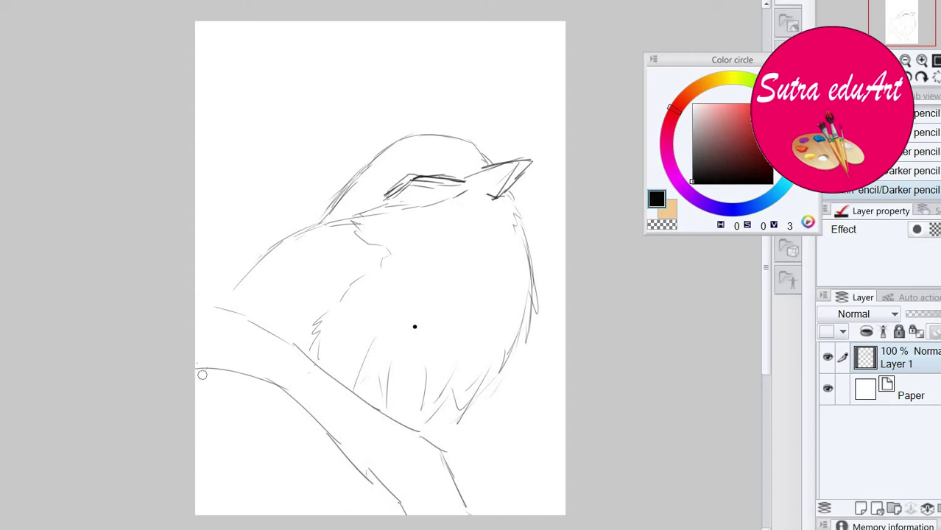
# Sketch pencil lines beneath the main branch along the lower-left part of the canvas, undoing the last stray stroke.
pyautogui.moveTo(283, 398); pyautogui.dragTo(288, 425)
pyautogui.moveTo(298, 441)
pyautogui.mouseDown()
pyautogui.moveTo(306, 458)
pyautogui.moveTo(268, 466)
pyautogui.mouseUp()
pyautogui.moveTo(211, 371); pyautogui.dragTo(203, 431)
pyautogui.moveTo(209, 436); pyautogui.dragTo(199, 482)
pyautogui.click(203, 484)
pyautogui.moveTo(258, 474)
pyautogui.mouseDown()
pyautogui.moveTo(322, 464)
pyautogui.moveTo(279, 489)
pyautogui.moveTo(365, 385)
pyautogui.moveTo(272, 479)
pyautogui.moveTo(249, 489)
pyautogui.moveTo(264, 483)
pyautogui.moveTo(259, 477)
pyautogui.moveTo(238, 514)
pyautogui.mouseUp()
pyautogui.hotkey('ctrl', 'z')
# Clean up with a smaller eraser and complete the pencil sketch beneath the branch and the bird's feet on it.
pyautogui.press('e')
pyautogui.press('[')
pyautogui.press('[')
pyautogui.press('[')
pyautogui.press('[')
pyautogui.press('[')
pyautogui.press('p')
pyautogui.moveTo(306, 501)
pyautogui.mouseDown()
pyautogui.moveTo(297, 514)
pyautogui.moveTo(340, 481)
pyautogui.moveTo(342, 491)
pyautogui.mouseUp()
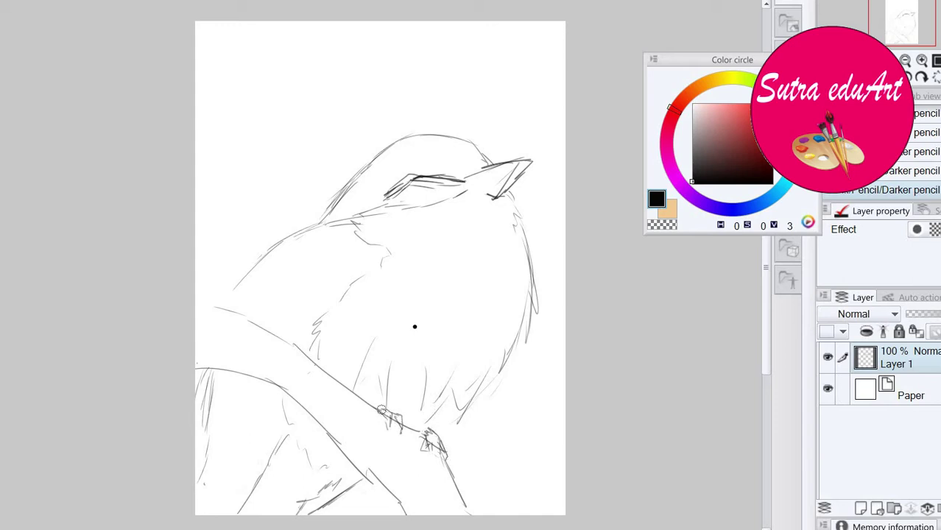
# Add a new layer below the sketch layer, reduce the sketch's opacity to 58 %, and make the new layer active.
pyautogui.click(860, 507)
pyautogui.moveTo(910, 360); pyautogui.dragTo(884, 401)
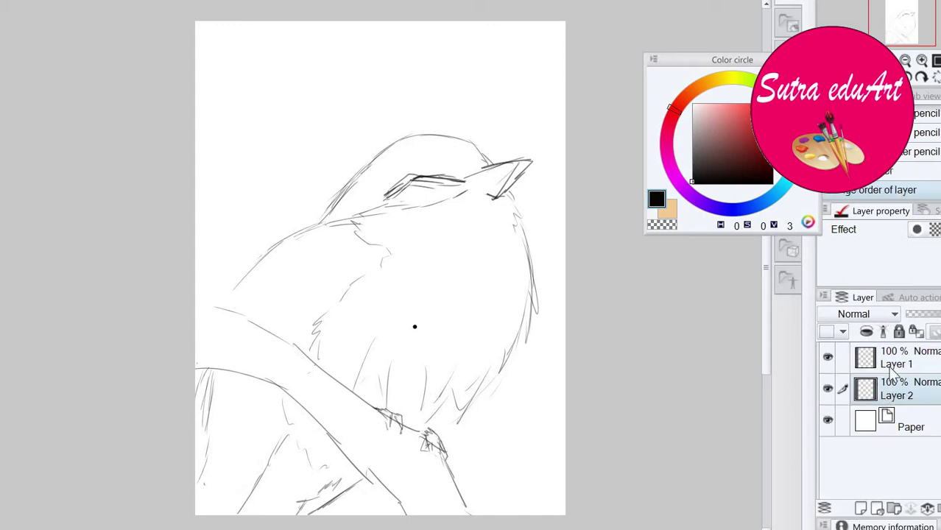
pyautogui.click(890, 366)
pyautogui.click(932, 314)
pyautogui.click(895, 388)
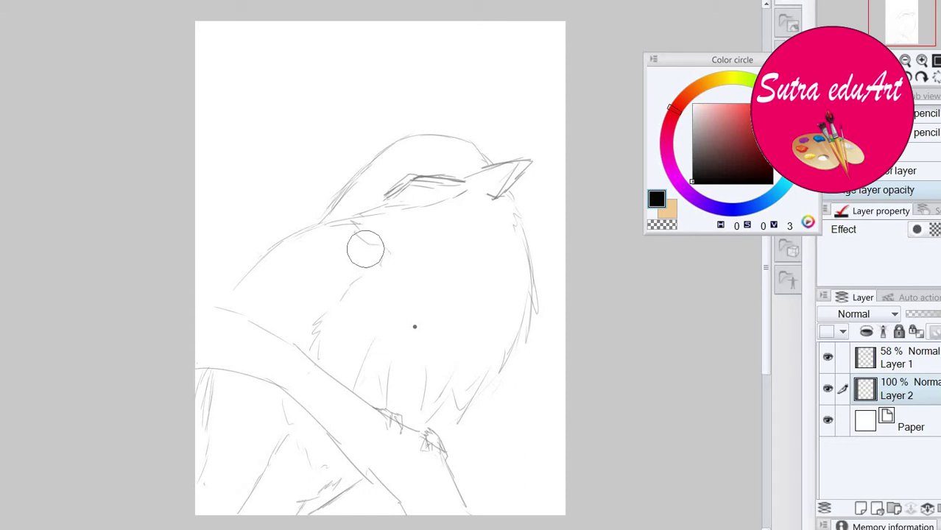
# Set the colour to a muted brown (H 25, S 31, V 60) and lay a first Dense watercolor stroke on the wing.
pyautogui.click(718, 131)
pyautogui.click(697, 88)
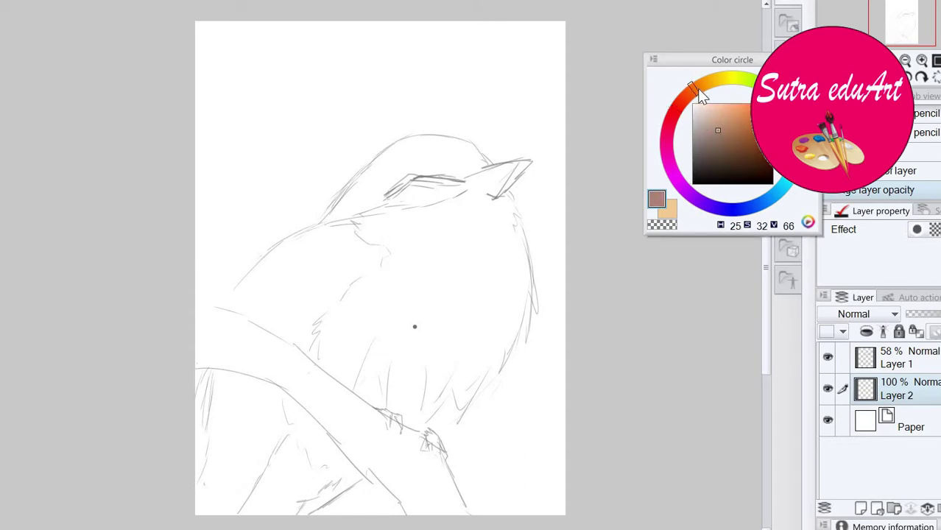
pyautogui.click(717, 141)
pyautogui.click(724, 139)
pyautogui.moveTo(724, 137); pyautogui.dragTo(716, 136)
pyautogui.moveTo(333, 261); pyautogui.dragTo(302, 299)
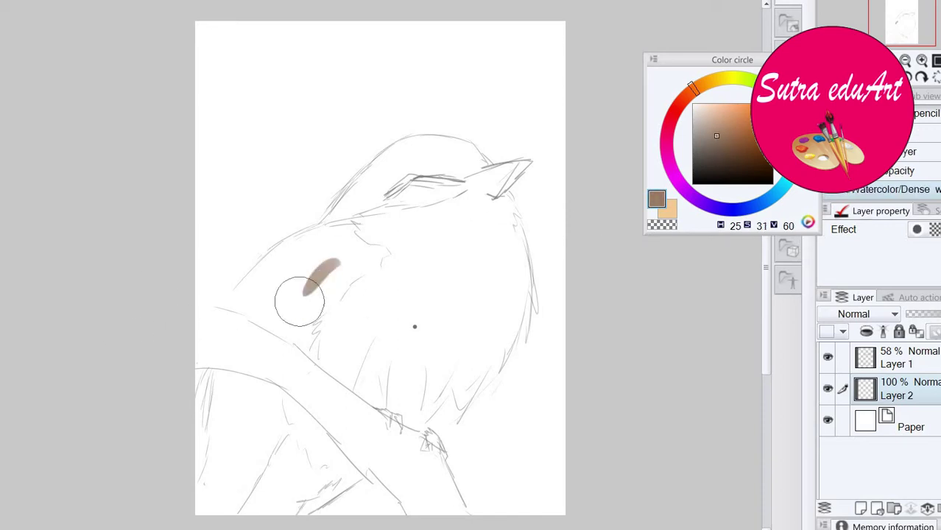
# Fill the bird's whole wing with the muted brown, adjusting the brush size and undoing unwanted strokes.
pyautogui.moveTo(328, 250)
pyautogui.mouseDown()
pyautogui.moveTo(301, 318)
pyautogui.moveTo(347, 269)
pyautogui.moveTo(269, 288)
pyautogui.moveTo(282, 257)
pyautogui.moveTo(310, 265)
pyautogui.mouseUp()
pyautogui.hotkey('ctrl', 'z')
pyautogui.press(']')
pyautogui.press(']')
pyautogui.press(']')
pyautogui.press(']')
pyautogui.moveTo(336, 231)
pyautogui.mouseDown()
pyautogui.moveTo(288, 301)
pyautogui.moveTo(268, 293)
pyautogui.moveTo(320, 275)
pyautogui.moveTo(292, 308)
pyautogui.moveTo(267, 309)
pyautogui.moveTo(285, 312)
pyautogui.moveTo(285, 284)
pyautogui.moveTo(300, 296)
pyautogui.moveTo(304, 289)
pyautogui.moveTo(306, 312)
pyautogui.moveTo(356, 273)
pyautogui.moveTo(337, 274)
pyautogui.moveTo(354, 242)
pyautogui.moveTo(326, 231)
pyautogui.moveTo(262, 276)
pyautogui.moveTo(274, 320)
pyautogui.moveTo(309, 342)
pyautogui.moveTo(243, 294)
pyautogui.moveTo(293, 249)
pyautogui.moveTo(284, 294)
pyautogui.moveTo(329, 275)
pyautogui.moveTo(274, 307)
pyautogui.moveTo(318, 296)
pyautogui.moveTo(354, 253)
pyautogui.moveTo(349, 242)
pyautogui.moveTo(365, 237)
pyautogui.moveTo(341, 246)
pyautogui.mouseUp()
pyautogui.hotkey('ctrl', 'z')
pyautogui.hotkey('ctrl', 'z')
pyautogui.press('[')
pyautogui.press('[')
pyautogui.press('[')
pyautogui.press('[')
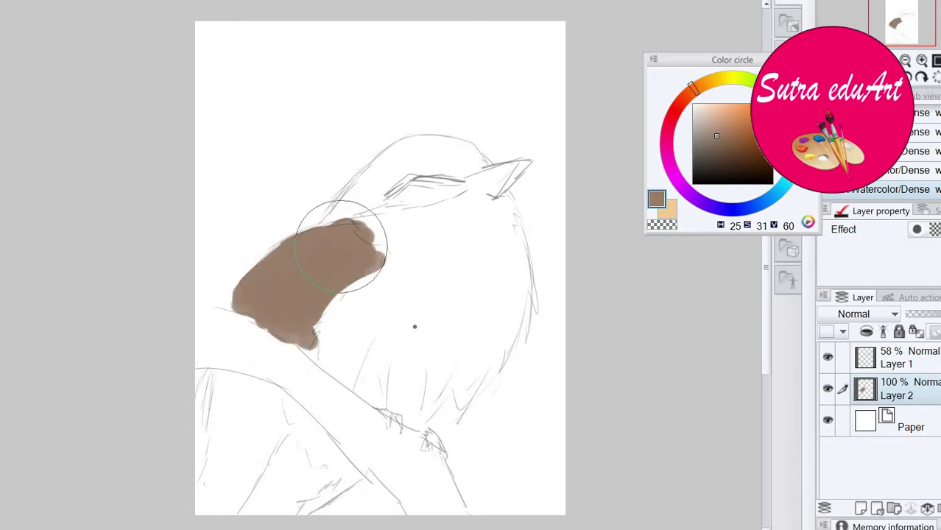
# Set a greyer brown (H 25, S 24, V 56) and paint the crown and back of the bird's head.
pyautogui.click(711, 138)
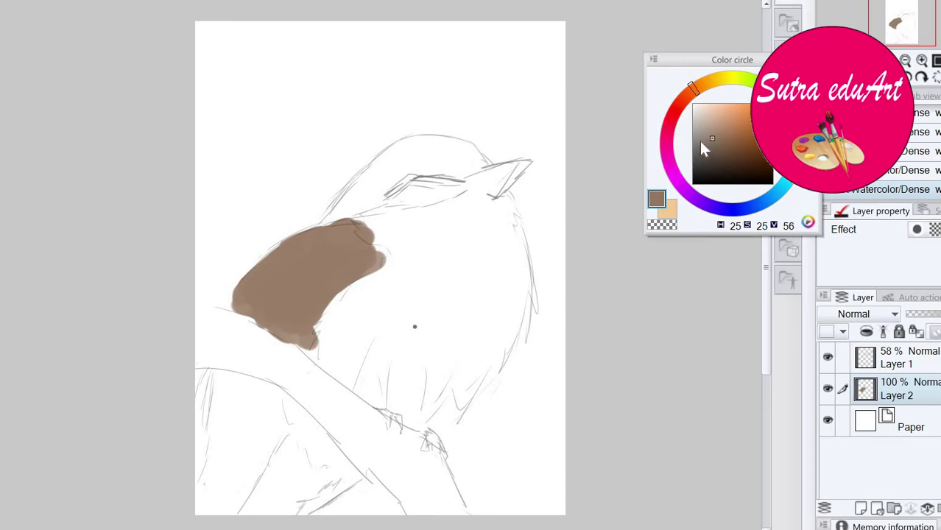
pyautogui.moveTo(435, 159); pyautogui.dragTo(407, 170)
pyautogui.hotkey('ctrl', 'z')
pyautogui.moveTo(294, 173)
pyautogui.mouseDown()
pyautogui.moveTo(346, 179)
pyautogui.moveTo(376, 170)
pyautogui.moveTo(418, 122)
pyautogui.moveTo(362, 163)
pyautogui.moveTo(461, 148)
pyautogui.moveTo(445, 168)
pyautogui.mouseUp()
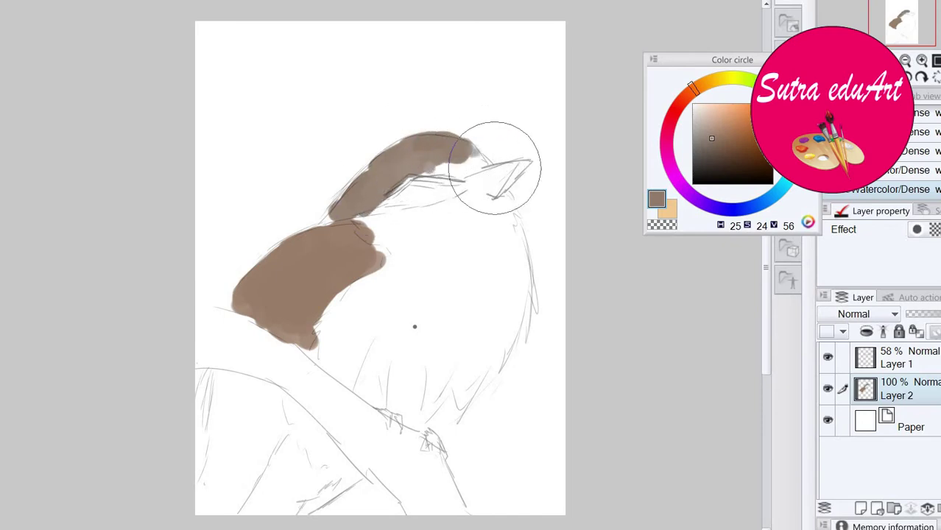
# Set a near-white colour (S 3, V 94) and paint the pale strip on the forehead between crown and eye.
pyautogui.click(702, 114)
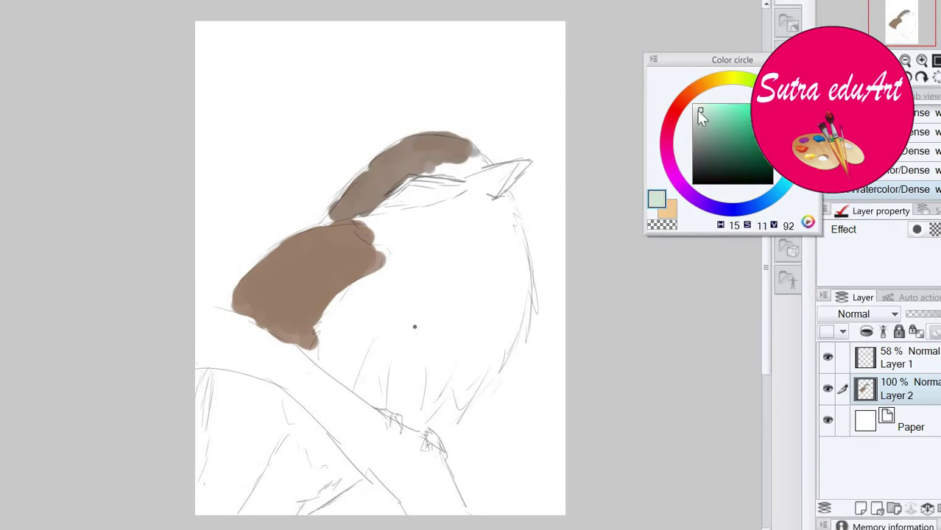
pyautogui.click(693, 108)
pyautogui.moveTo(471, 156)
pyautogui.mouseDown()
pyautogui.moveTo(413, 174)
pyautogui.moveTo(421, 164)
pyautogui.moveTo(478, 159)
pyautogui.moveTo(430, 167)
pyautogui.moveTo(396, 187)
pyautogui.moveTo(422, 204)
pyautogui.mouseUp()
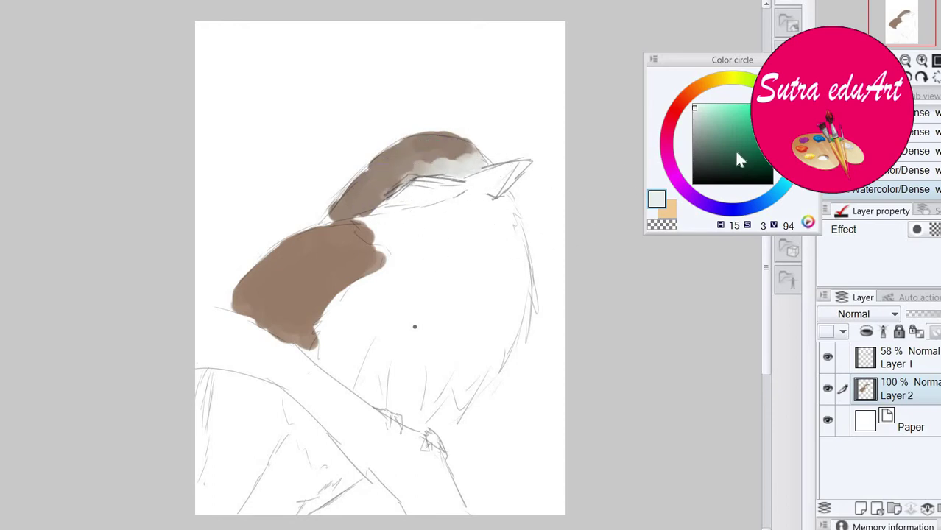
# Set a pale cyan (S 11, V 98) and begin painting the breast beside the wing, undoing the trial stroke.
pyautogui.click(711, 110)
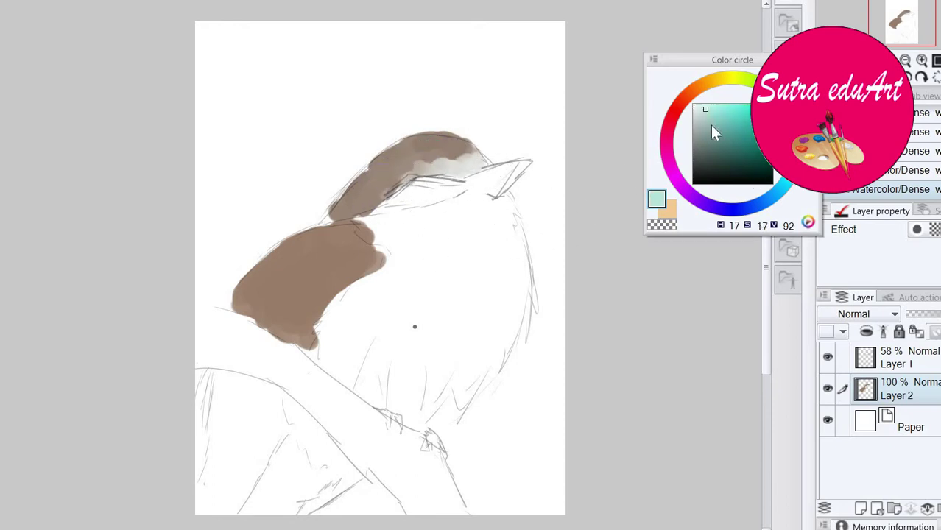
pyautogui.click(704, 105)
pyautogui.moveTo(401, 313)
pyautogui.mouseDown()
pyautogui.moveTo(442, 258)
pyautogui.moveTo(412, 315)
pyautogui.moveTo(357, 315)
pyautogui.moveTo(320, 340)
pyautogui.mouseUp()
pyautogui.hotkey('ctrl', 'z')
pyautogui.click(700, 108)
pyautogui.click(700, 105)
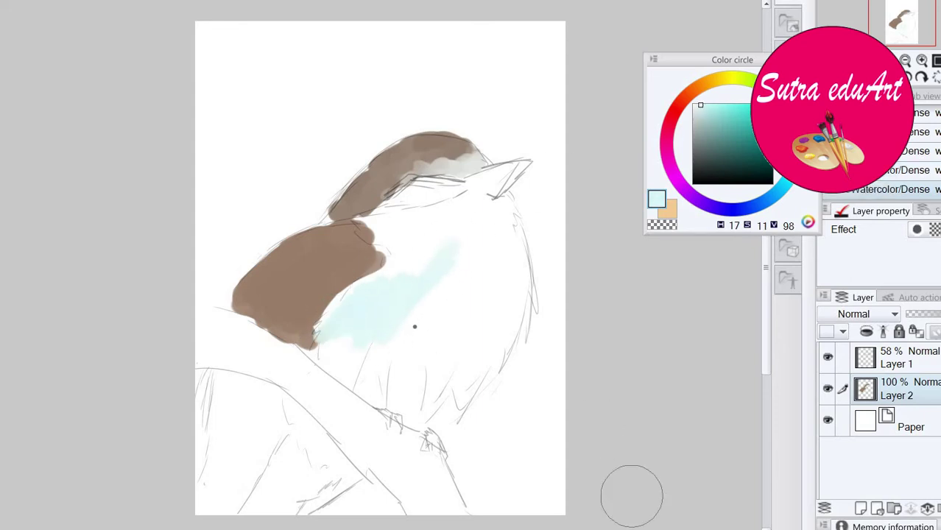
# Switch to the browser, start another music video from the YouTube mix, and return to the painting.
pyautogui.moveTo(633, 525)
pyautogui.click(641, 480)
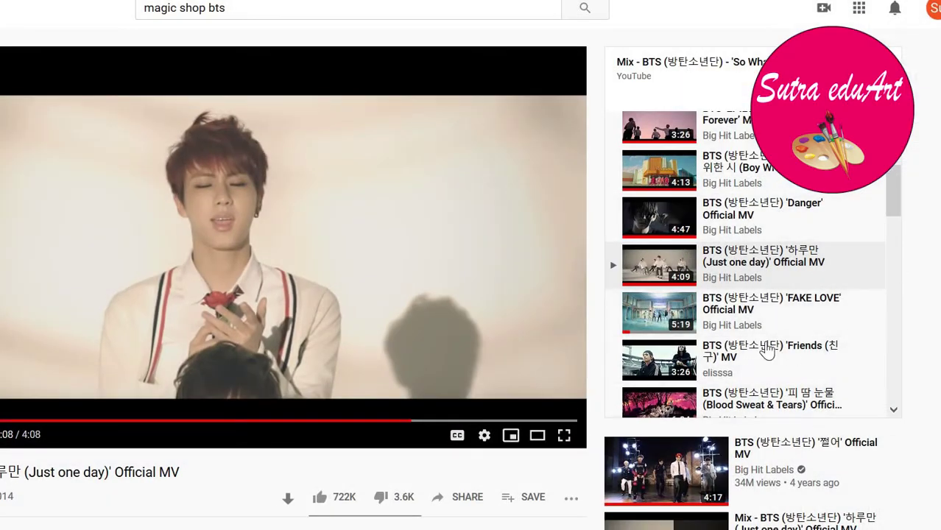
pyautogui.click(680, 408)
pyautogui.click(648, 527)
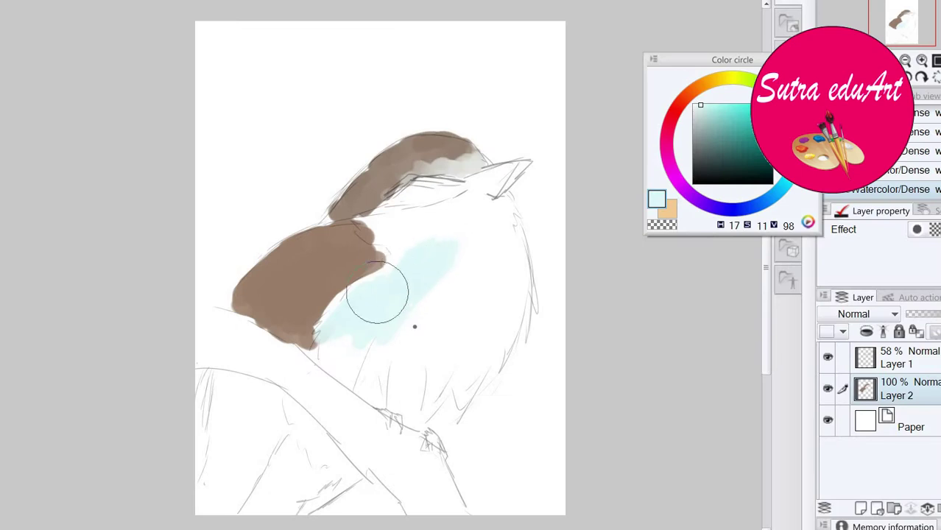
# Cover the rest of the bird's breast and the narrow area beneath the branch with the pale cyan.
pyautogui.moveTo(377, 292)
pyautogui.mouseDown()
pyautogui.moveTo(338, 307)
pyautogui.moveTo(381, 291)
pyautogui.moveTo(360, 358)
pyautogui.moveTo(430, 343)
pyautogui.moveTo(430, 316)
pyautogui.moveTo(417, 332)
pyautogui.moveTo(421, 382)
pyautogui.moveTo(460, 380)
pyautogui.moveTo(439, 404)
pyautogui.moveTo(489, 343)
pyautogui.moveTo(435, 411)
pyautogui.moveTo(383, 379)
pyautogui.moveTo(408, 408)
pyautogui.moveTo(357, 382)
pyautogui.moveTo(449, 255)
pyautogui.moveTo(476, 286)
pyautogui.moveTo(483, 245)
pyautogui.moveTo(503, 337)
pyautogui.moveTo(505, 275)
pyautogui.moveTo(516, 263)
pyautogui.moveTo(491, 229)
pyautogui.moveTo(501, 214)
pyautogui.moveTo(431, 247)
pyautogui.moveTo(408, 243)
pyautogui.moveTo(382, 220)
pyautogui.moveTo(381, 237)
pyautogui.moveTo(415, 214)
pyautogui.moveTo(492, 211)
pyautogui.moveTo(509, 226)
pyautogui.moveTo(523, 265)
pyautogui.mouseUp()
pyautogui.moveTo(335, 393)
pyautogui.mouseDown()
pyautogui.moveTo(292, 449)
pyautogui.moveTo(294, 441)
pyautogui.moveTo(301, 493)
pyautogui.moveTo(353, 466)
pyautogui.moveTo(271, 490)
pyautogui.mouseUp()
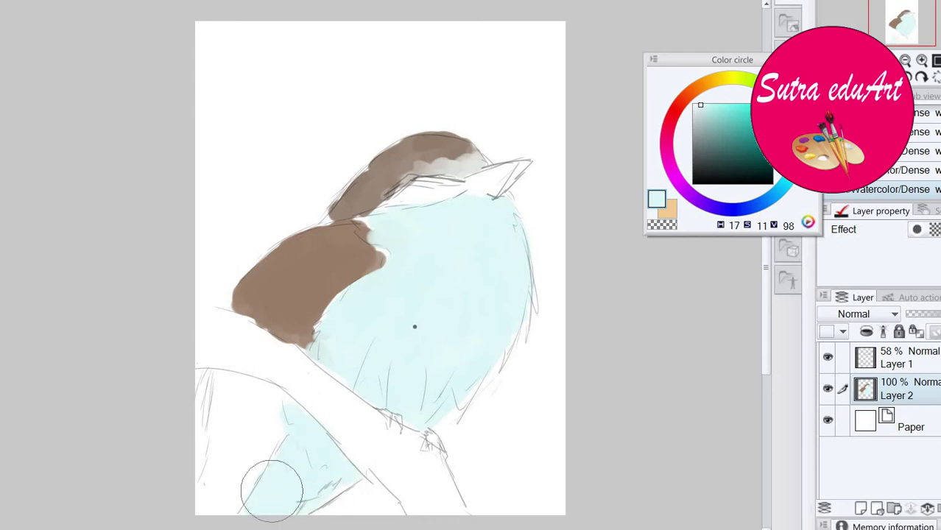
# Set a light turquoise (S 34, V 85) and paint short vertical feather strokes across the whole breast.
pyautogui.moveTo(699, 101); pyautogui.dragTo(714, 113)
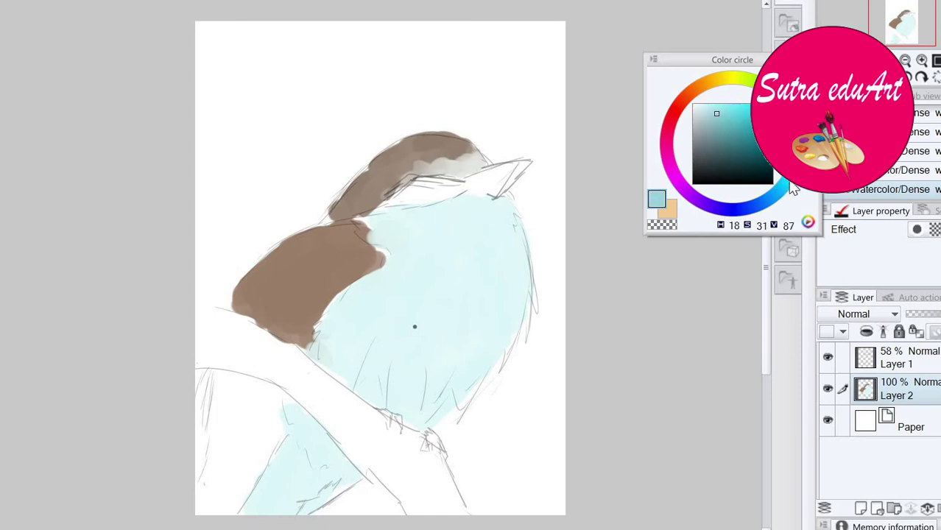
pyautogui.click(719, 115)
pyautogui.moveTo(395, 281)
pyautogui.mouseDown()
pyautogui.moveTo(384, 306)
pyautogui.moveTo(413, 265)
pyautogui.moveTo(392, 312)
pyautogui.mouseUp()
pyautogui.moveTo(423, 289); pyautogui.dragTo(422, 320)
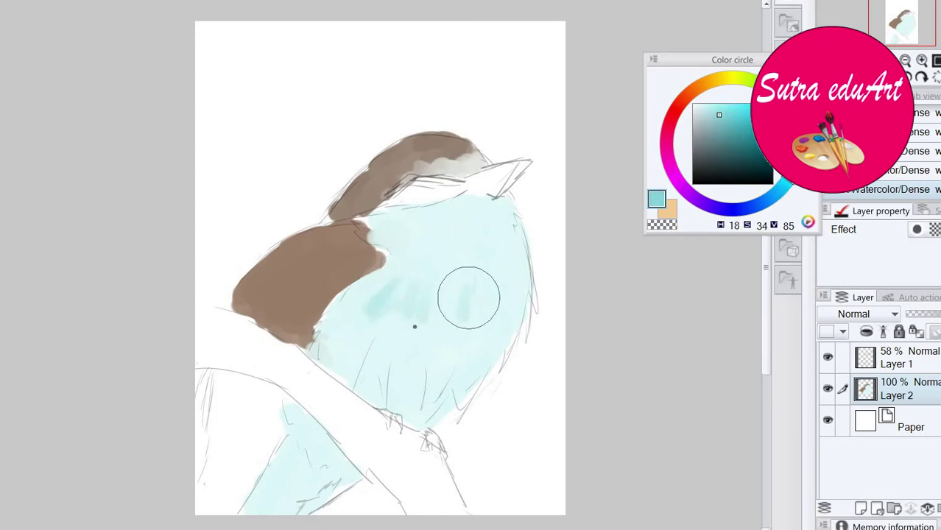
pyautogui.moveTo(462, 277); pyautogui.dragTo(465, 316)
pyautogui.moveTo(497, 258); pyautogui.dragTo(501, 321)
pyautogui.moveTo(486, 275)
pyautogui.mouseDown()
pyautogui.moveTo(448, 361)
pyautogui.moveTo(433, 323)
pyautogui.moveTo(399, 315)
pyautogui.moveTo(448, 375)
pyautogui.moveTo(426, 285)
pyautogui.moveTo(494, 235)
pyautogui.moveTo(449, 262)
pyautogui.moveTo(415, 245)
pyautogui.moveTo(468, 224)
pyautogui.moveTo(511, 239)
pyautogui.moveTo(514, 304)
pyautogui.moveTo(478, 295)
pyautogui.moveTo(405, 249)
pyautogui.moveTo(379, 219)
pyautogui.moveTo(446, 218)
pyautogui.moveTo(428, 358)
pyautogui.moveTo(361, 317)
pyautogui.moveTo(391, 370)
pyautogui.moveTo(471, 335)
pyautogui.moveTo(376, 301)
pyautogui.moveTo(504, 319)
pyautogui.mouseUp()
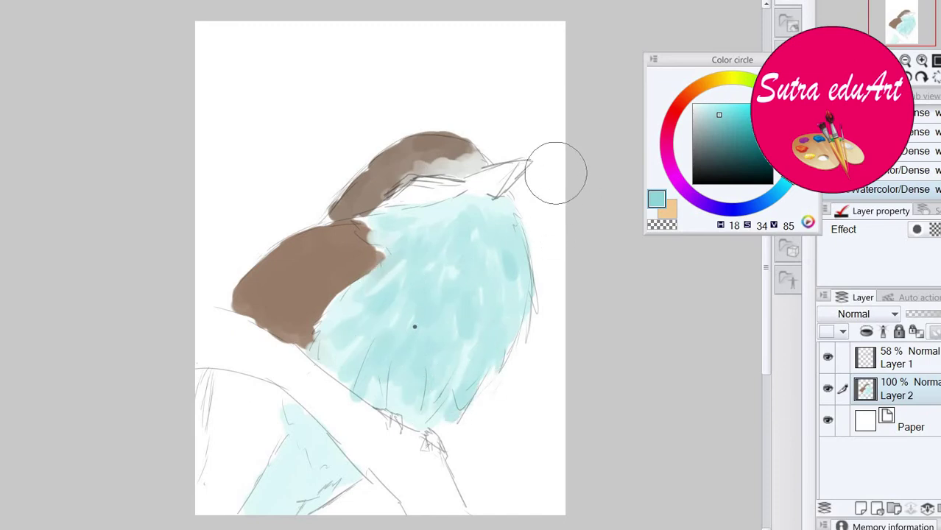
# Set a brighter turquoise (S 58, V 93), shrink the brush, and paint fine feather strokes on the upper breast and its outer edge.
pyautogui.moveTo(767, 166); pyautogui.dragTo(738, 109)
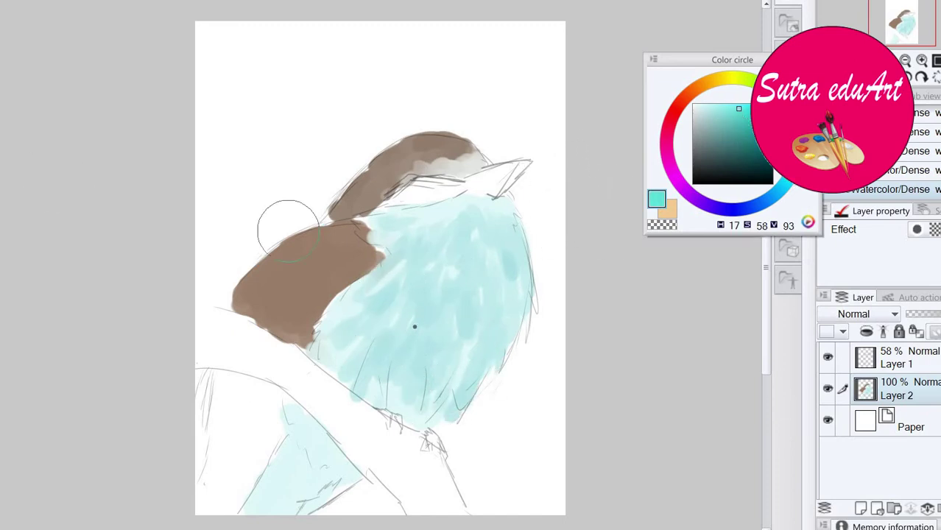
pyautogui.press('[')
pyautogui.press('[')
pyautogui.press('[')
pyautogui.press('[')
pyautogui.moveTo(458, 245); pyautogui.dragTo(500, 251)
pyautogui.hotkey('ctrl', 'z')
pyautogui.hotkey('ctrl', 'z')
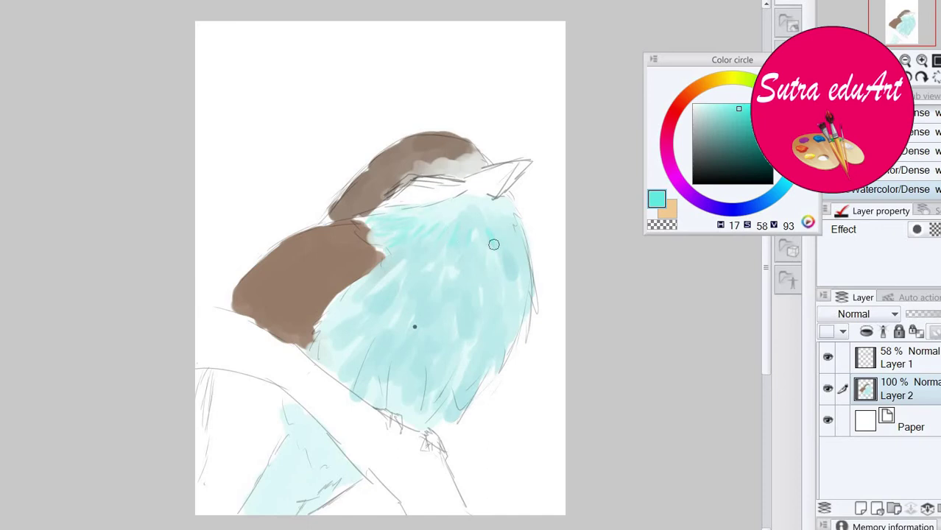
pyautogui.moveTo(516, 222)
pyautogui.mouseDown()
pyautogui.moveTo(521, 244)
pyautogui.moveTo(508, 228)
pyautogui.moveTo(469, 220)
pyautogui.moveTo(482, 251)
pyautogui.moveTo(531, 275)
pyautogui.mouseUp()
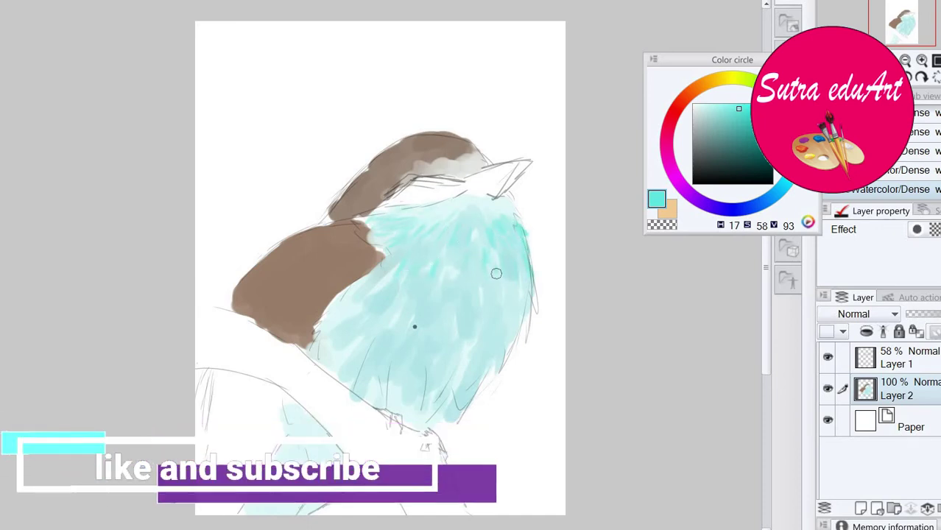
pyautogui.moveTo(495, 266); pyautogui.dragTo(497, 282)
# Set a slightly darker turquoise (S 58, V 87) and paint feather strokes down the right side of the breast.
pyautogui.moveTo(741, 122); pyautogui.dragTo(739, 113)
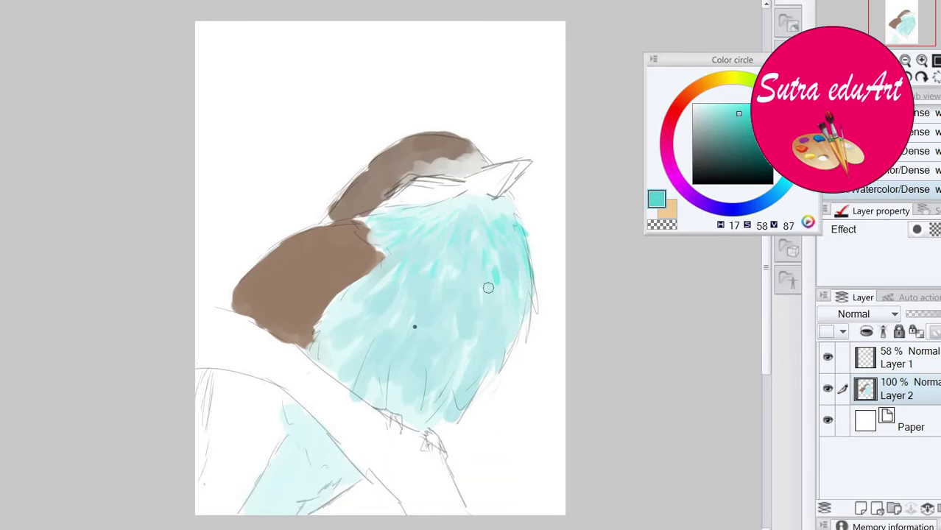
pyautogui.moveTo(498, 285)
pyautogui.mouseDown()
pyautogui.moveTo(495, 315)
pyautogui.moveTo(507, 327)
pyautogui.mouseUp()
pyautogui.moveTo(495, 358); pyautogui.dragTo(520, 329)
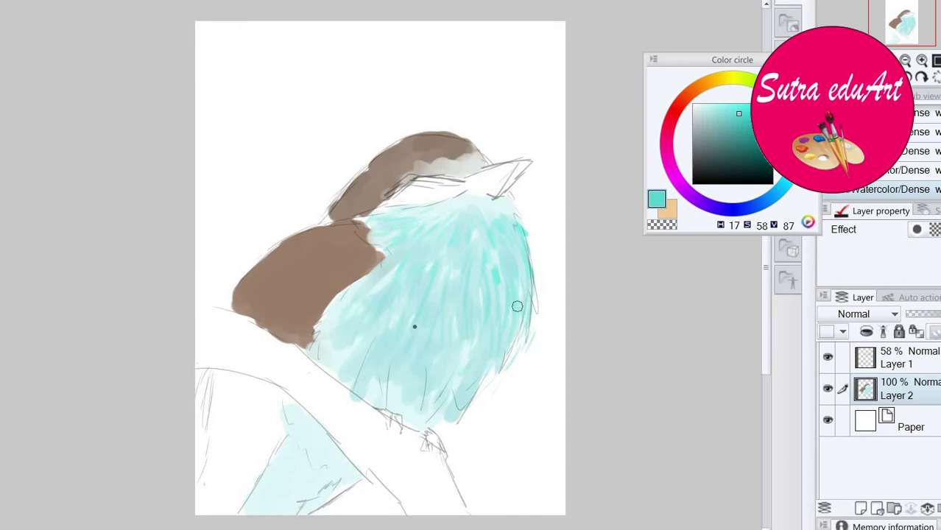
# Add turquoise feather strokes along the lower right contour of the breast.
pyautogui.click(463, 301)
pyautogui.moveTo(405, 288); pyautogui.dragTo(401, 253)
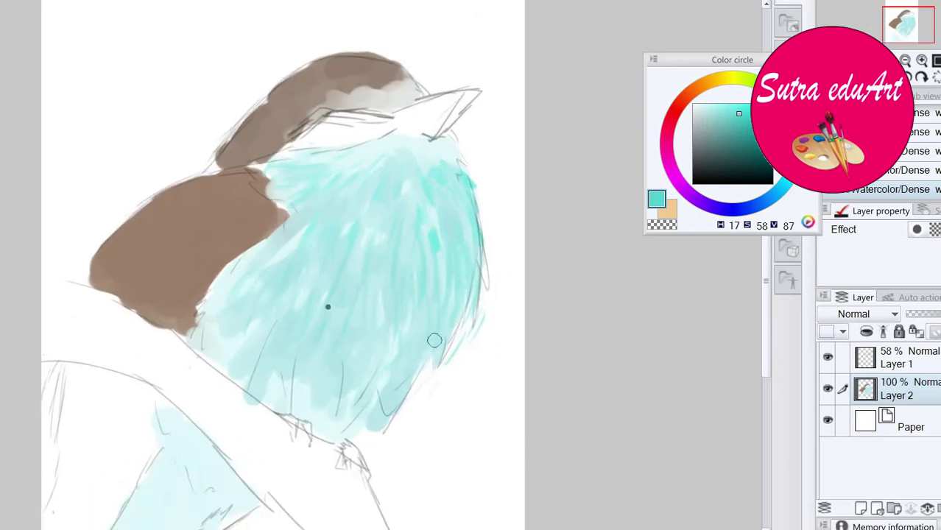
pyautogui.moveTo(448, 339); pyautogui.dragTo(441, 361)
pyautogui.moveTo(429, 361); pyautogui.dragTo(416, 381)
pyautogui.moveTo(470, 298); pyautogui.dragTo(459, 331)
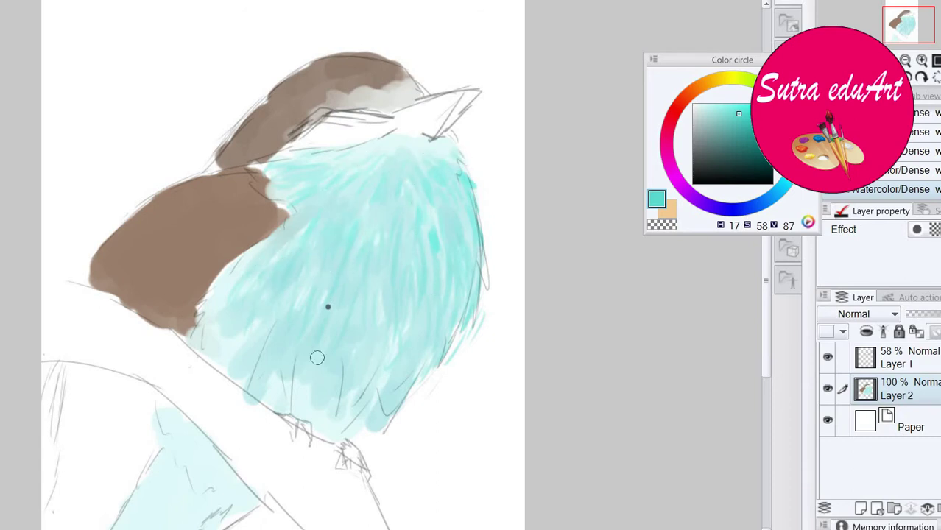
pyautogui.moveTo(468, 318); pyautogui.dragTo(409, 373)
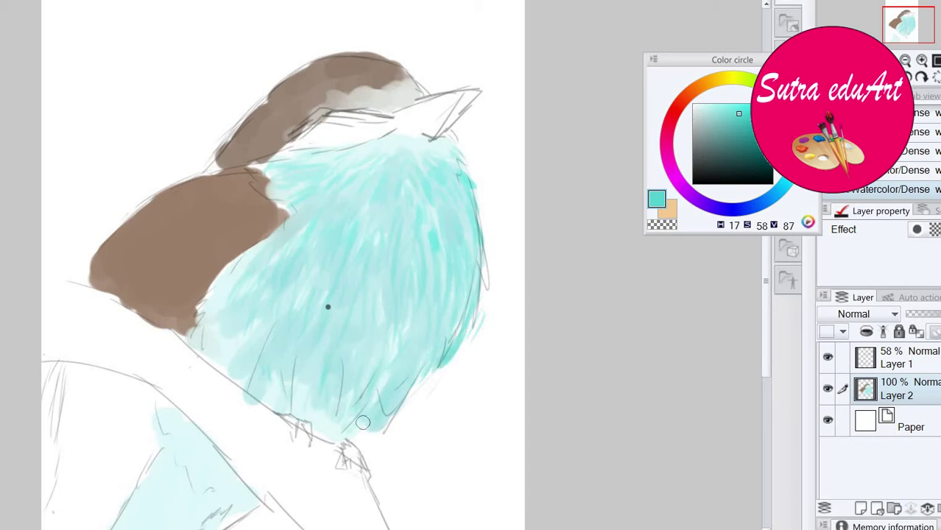
# Set a dark teal (S 53, V 62) and shade the breast's underside and right contour with feather strokes.
pyautogui.click(734, 133)
pyautogui.moveTo(363, 423)
pyautogui.mouseDown()
pyautogui.moveTo(391, 375)
pyautogui.moveTo(397, 397)
pyautogui.moveTo(373, 398)
pyautogui.moveTo(346, 430)
pyautogui.mouseUp()
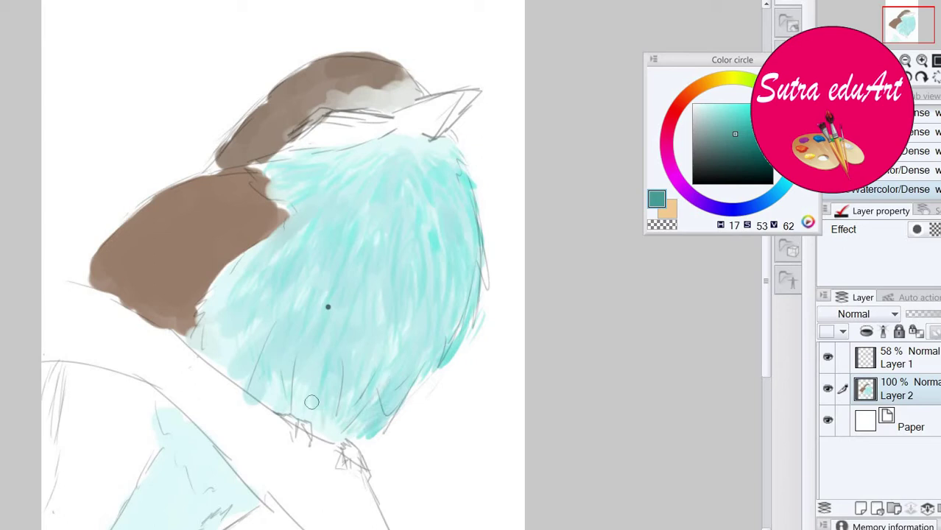
pyautogui.moveTo(405, 409)
pyautogui.mouseDown()
pyautogui.moveTo(445, 356)
pyautogui.moveTo(458, 320)
pyautogui.mouseUp()
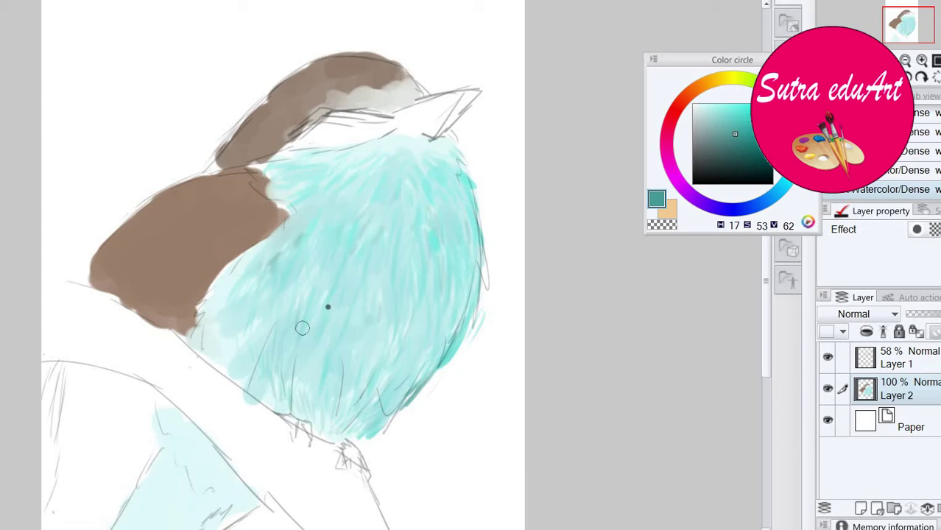
pyautogui.moveTo(486, 268); pyautogui.dragTo(458, 344)
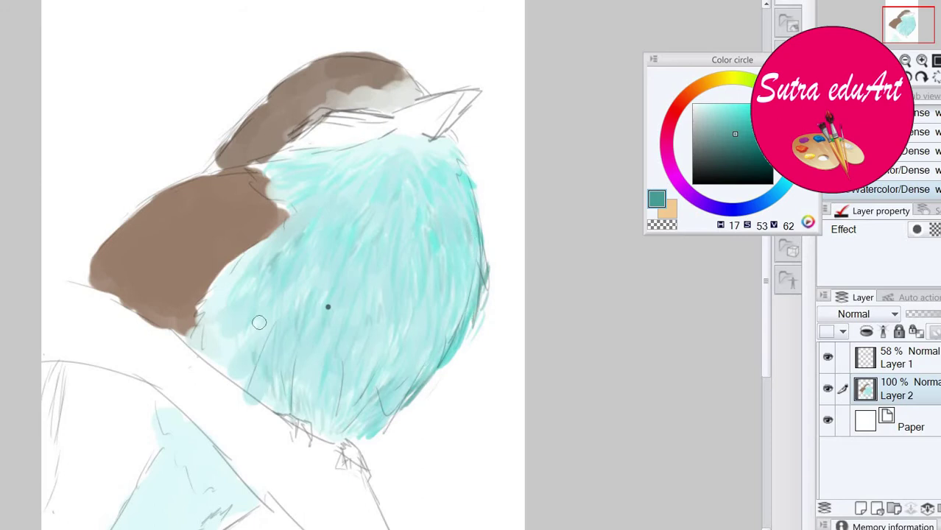
# Paint teal feather strokes along the breast beside the wing and shade below the beak, switching to a greyer teal (S 37, V 56).
pyautogui.moveTo(257, 323); pyautogui.dragTo(241, 357)
pyautogui.moveTo(262, 244); pyautogui.dragTo(220, 308)
pyautogui.moveTo(226, 268); pyautogui.dragTo(218, 315)
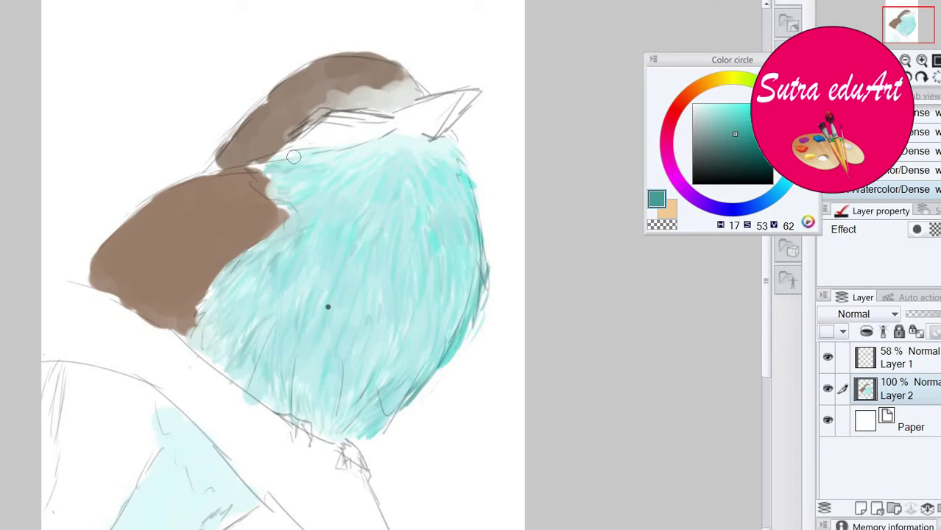
pyautogui.moveTo(228, 335); pyautogui.dragTo(209, 300)
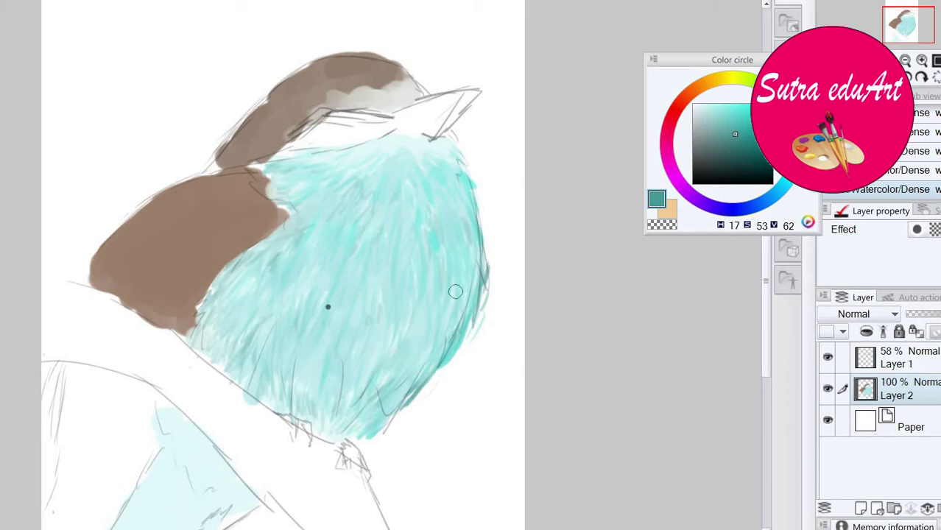
pyautogui.moveTo(426, 153); pyautogui.dragTo(448, 145)
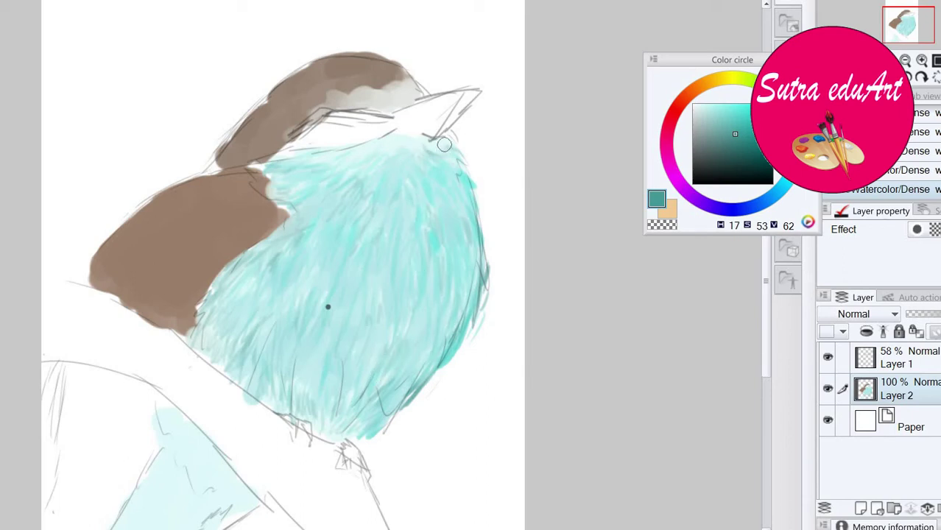
pyautogui.click(722, 138)
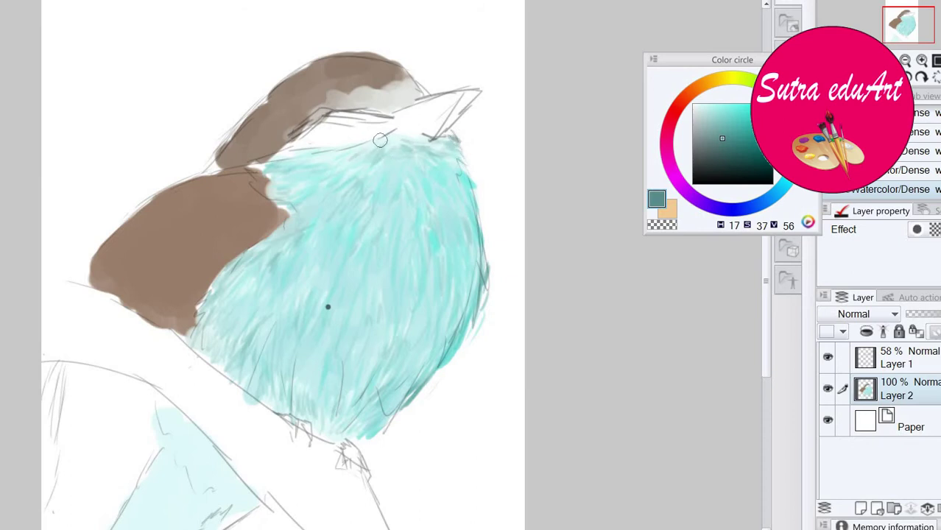
# Sample the light grey (S 2, V 91) from the forehead and brush it over the throat below the beak.
pyautogui.click(720, 78)
pyautogui.keyDown('alt'); pyautogui.click(401, 92); pyautogui.keyUp('alt')
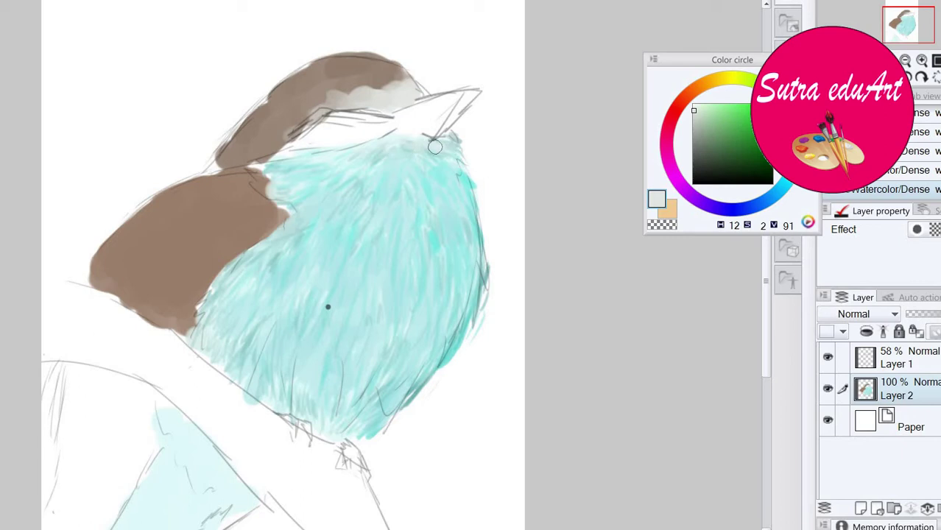
pyautogui.moveTo(434, 146); pyautogui.dragTo(469, 161)
# Tint the throat below the beak with warm beige strokes and set the colour to tan (H 37, S 37, V 79).
pyautogui.click(694, 113)
pyautogui.click(704, 81)
pyautogui.click(698, 119)
pyautogui.moveTo(461, 157)
pyautogui.mouseDown()
pyautogui.moveTo(450, 147)
pyautogui.moveTo(470, 159)
pyautogui.mouseUp()
pyautogui.click(722, 120)
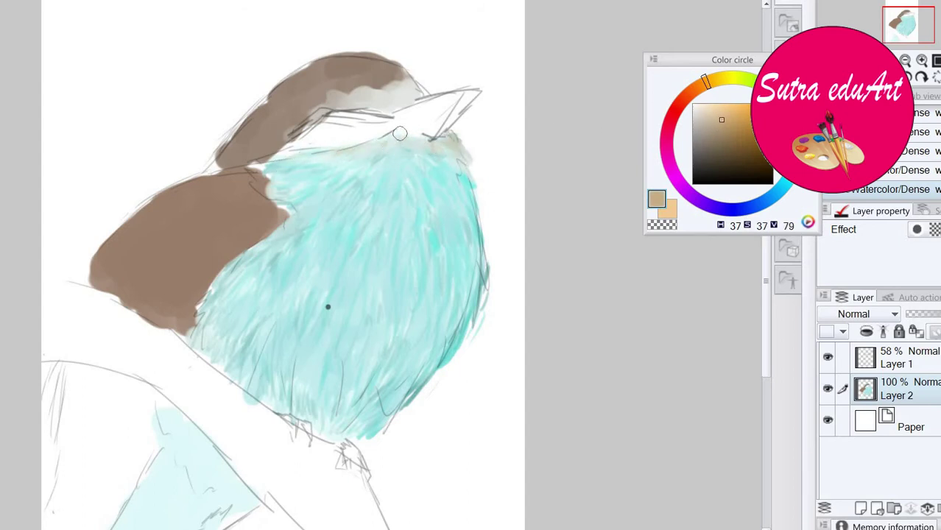
# Extend the tan tint down the throat's outer edge and add turquoise (S 50, V 88) feather strokes along the breast's outer side.
pyautogui.moveTo(468, 174); pyautogui.dragTo(480, 194)
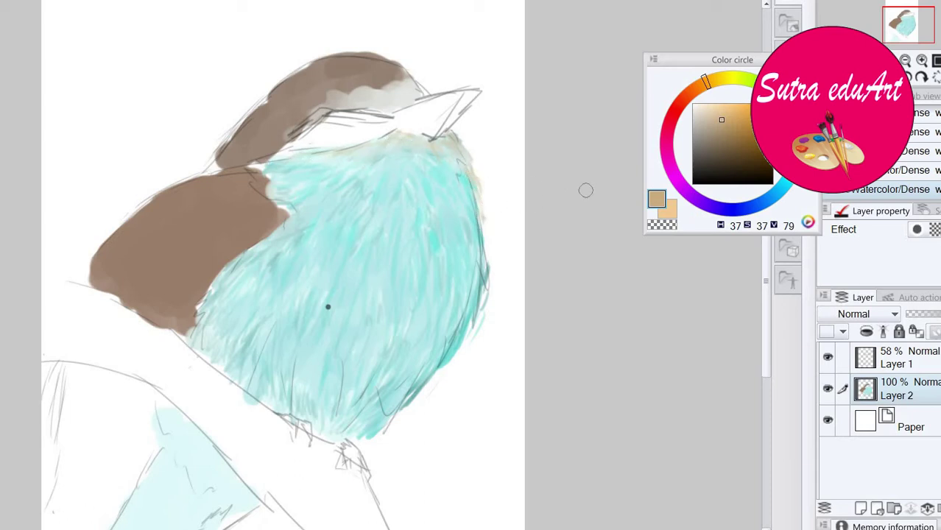
pyautogui.click(789, 190)
pyautogui.click(731, 114)
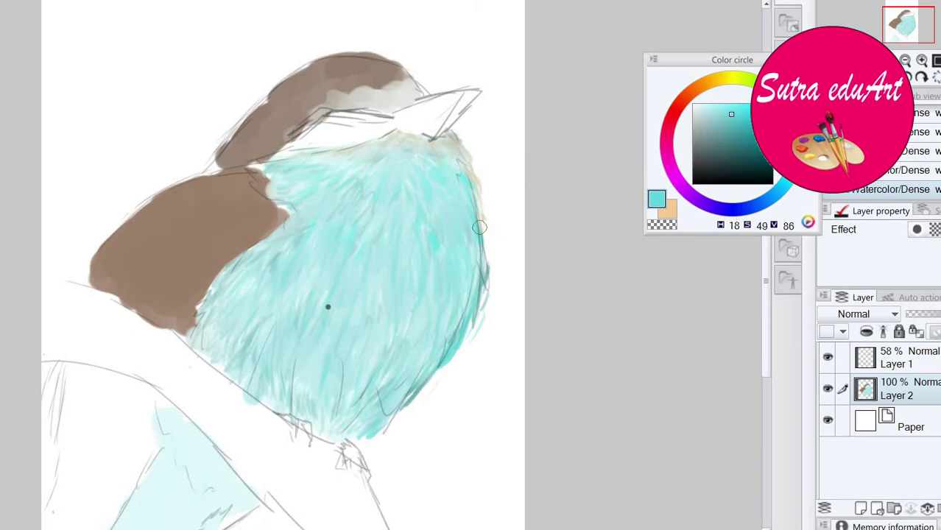
pyautogui.click(732, 112)
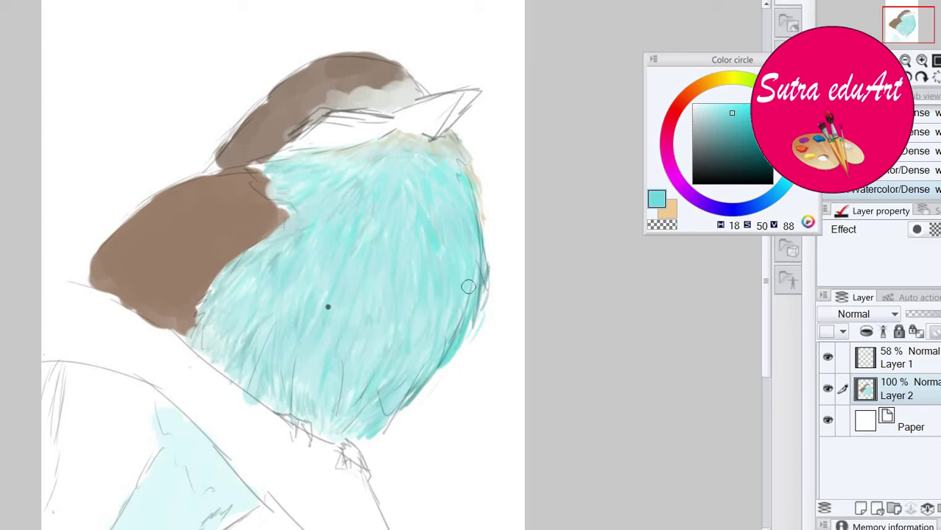
pyautogui.moveTo(483, 292); pyautogui.dragTo(479, 319)
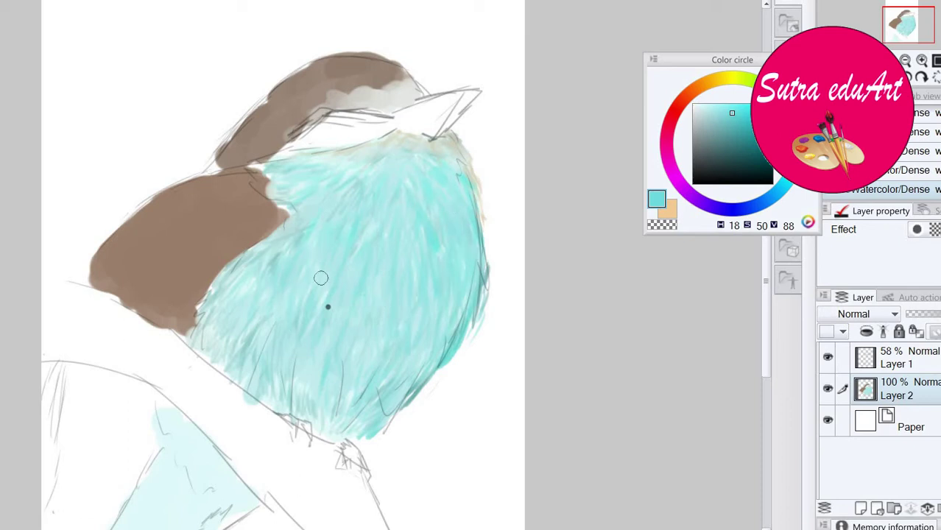
# Brush lighter feather strokes over the breast in bright aqua (S 40, V 97) and pale blue-grey (S 10, V 93), checking without the sketch.
pyautogui.moveTo(732, 115); pyautogui.dragTo(724, 105)
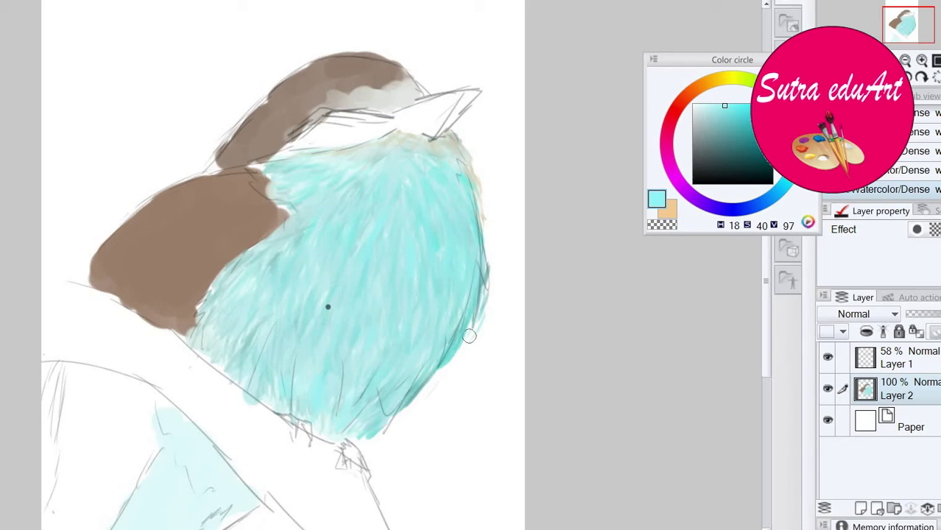
pyautogui.click(699, 109)
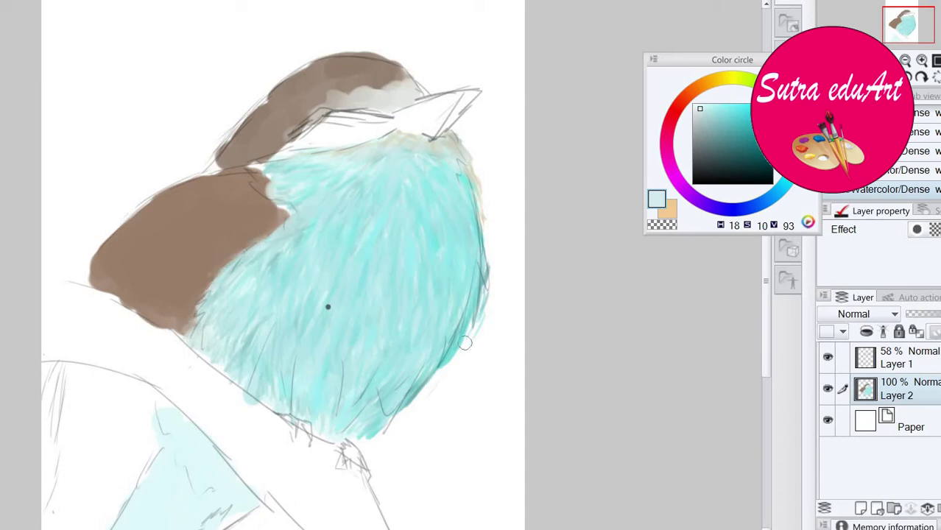
pyautogui.click(828, 357)
pyautogui.click(827, 356)
# Set a muted teal (S 34, V 83) and paint it along the lower edge of the head above the eye stripe.
pyautogui.moveTo(701, 109); pyautogui.dragTo(719, 116)
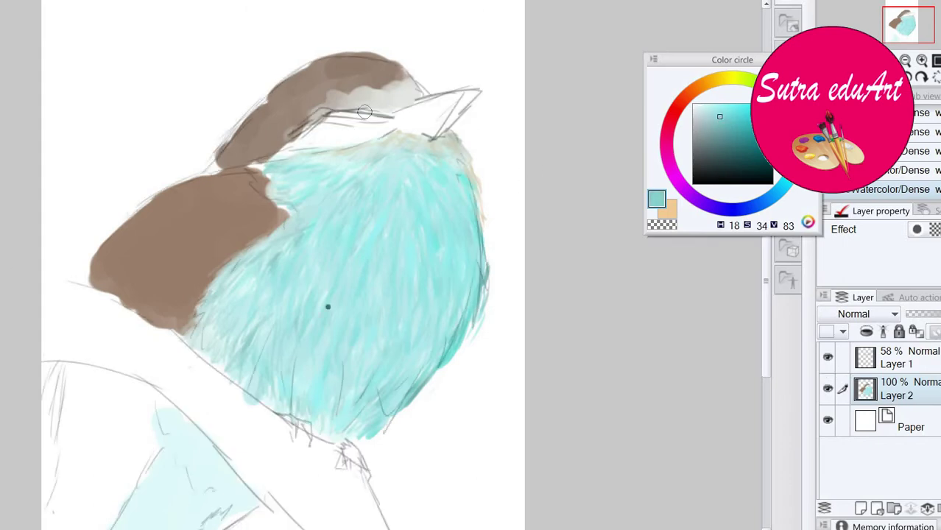
pyautogui.moveTo(376, 113)
pyautogui.mouseDown()
pyautogui.moveTo(338, 109)
pyautogui.moveTo(298, 135)
pyautogui.mouseUp()
pyautogui.moveTo(320, 115); pyautogui.dragTo(284, 141)
# Set a light warm grey (H 44, S 4, V 89) and feather it from the face up into the brown crown.
pyautogui.click(713, 79)
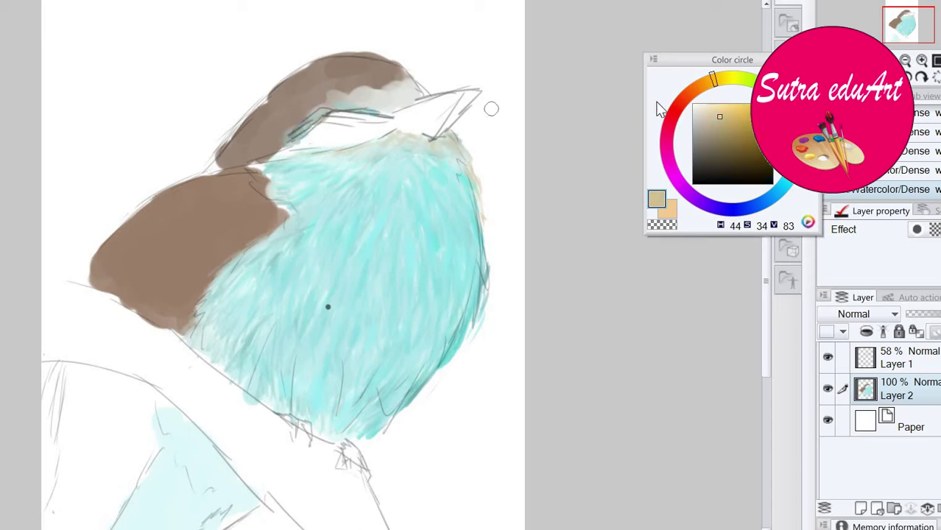
pyautogui.moveTo(701, 111); pyautogui.dragTo(695, 112)
pyautogui.moveTo(301, 119)
pyautogui.mouseDown()
pyautogui.moveTo(271, 145)
pyautogui.moveTo(315, 117)
pyautogui.moveTo(285, 121)
pyautogui.moveTo(319, 102)
pyautogui.moveTo(380, 88)
pyautogui.mouseUp()
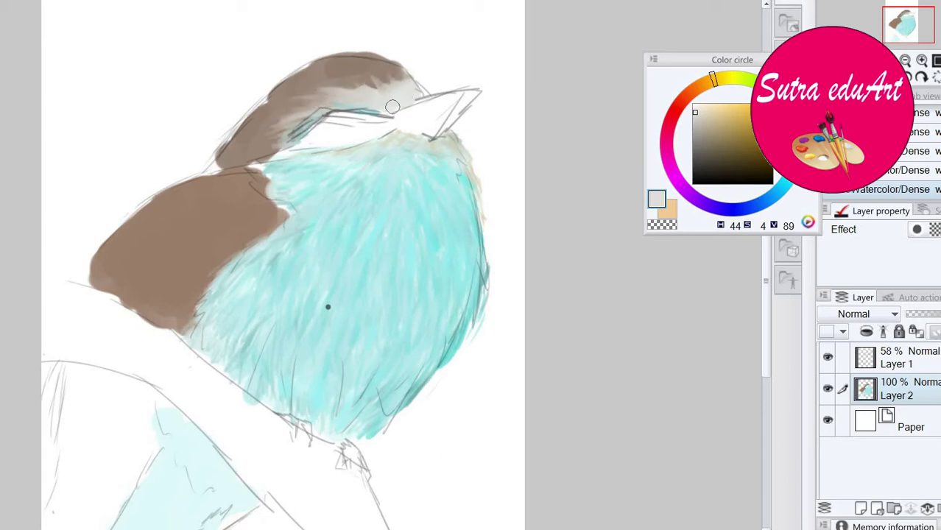
# Blend the crown into the pale face with feather strokes in brown (H 26, S 40, V 55) and beige (H 26, S 13, V 89).
pyautogui.moveTo(721, 87); pyautogui.dragTo(693, 87)
pyautogui.click(724, 139)
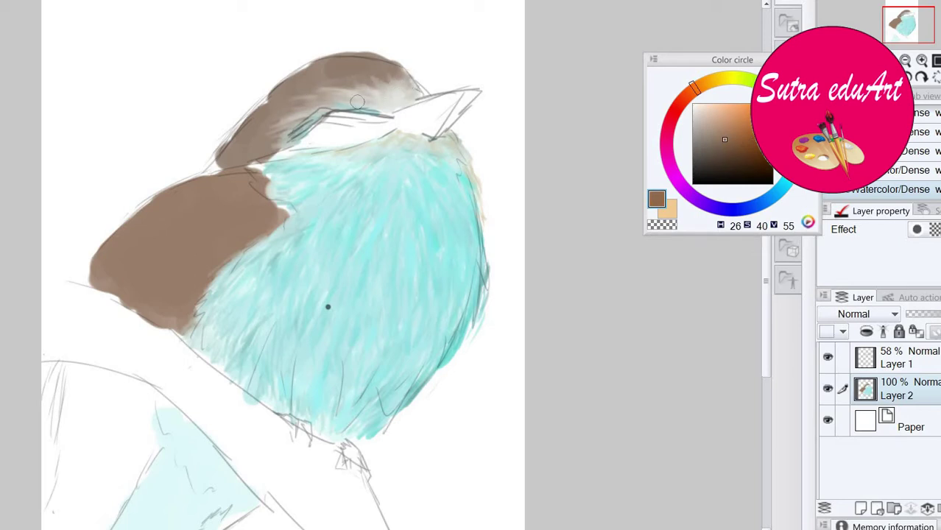
pyautogui.click(702, 112)
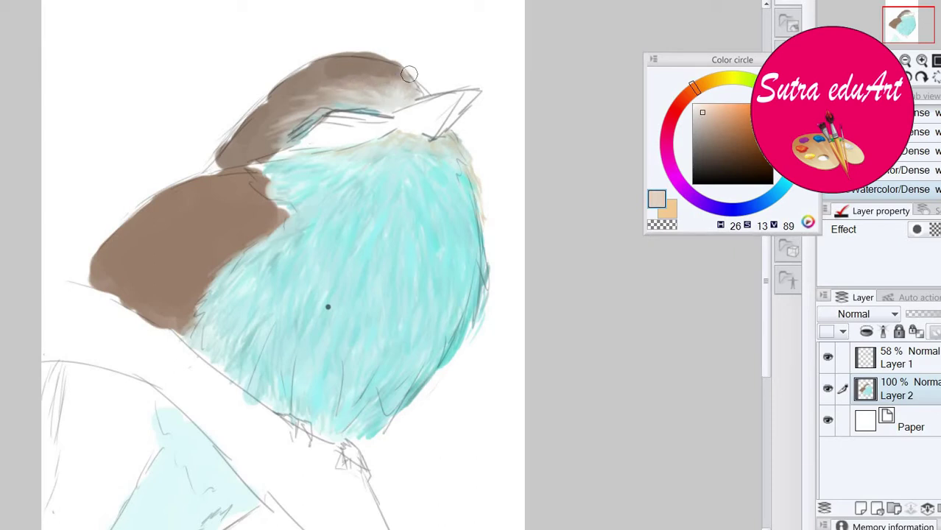
pyautogui.moveTo(375, 88)
pyautogui.mouseDown()
pyautogui.moveTo(334, 85)
pyautogui.moveTo(377, 91)
pyautogui.moveTo(341, 86)
pyautogui.moveTo(307, 99)
pyautogui.moveTo(275, 139)
pyautogui.moveTo(299, 118)
pyautogui.mouseUp()
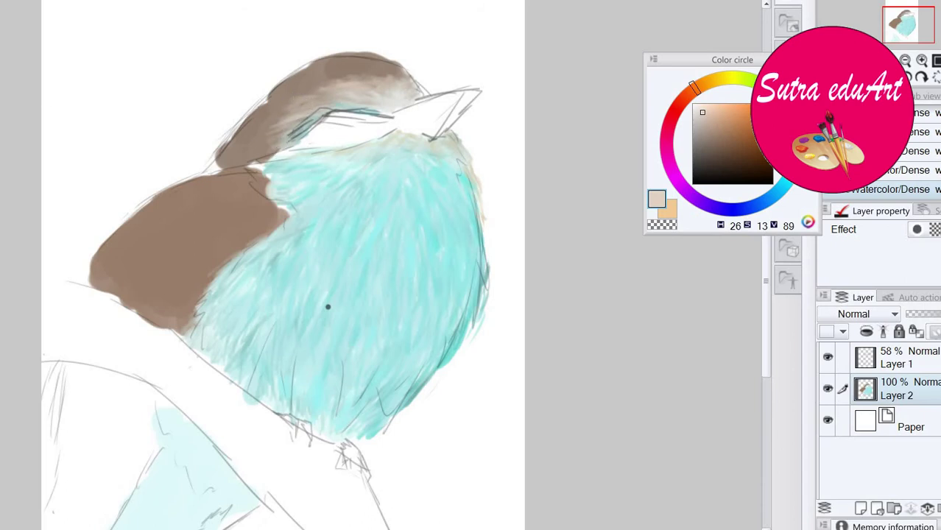
# Set an orange-brown (H 26, S 48, V 74) and add warm feather strokes over the crown and nape.
pyautogui.moveTo(725, 118); pyautogui.dragTo(730, 124)
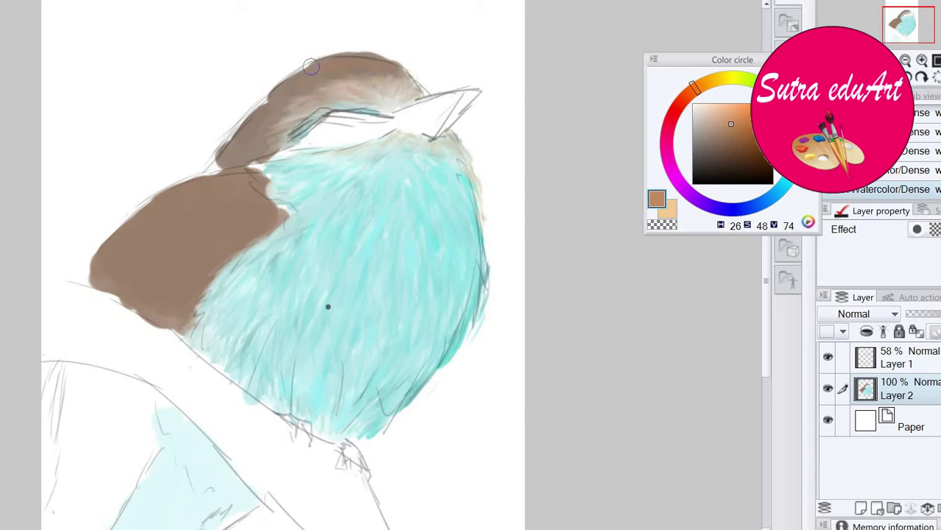
pyautogui.moveTo(310, 67); pyautogui.dragTo(312, 64)
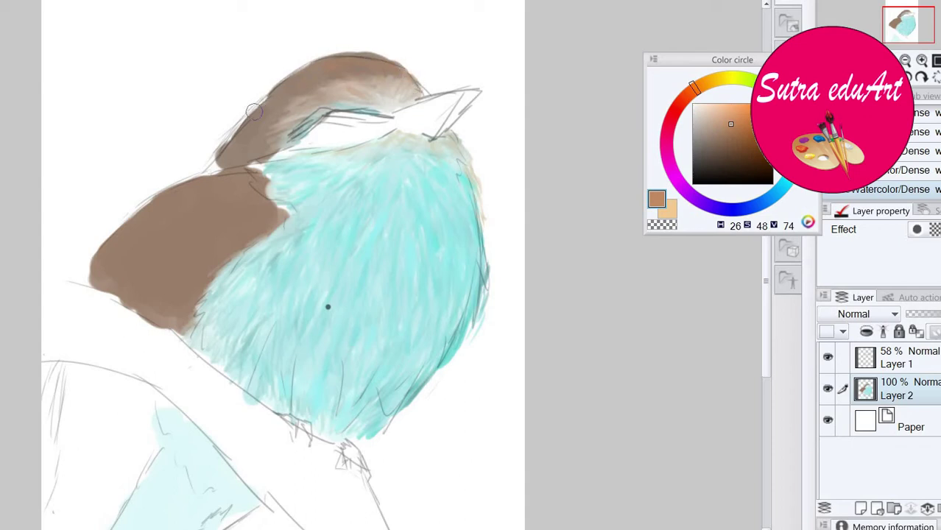
pyautogui.moveTo(250, 155)
pyautogui.mouseDown()
pyautogui.moveTo(218, 159)
pyautogui.moveTo(223, 170)
pyautogui.moveTo(259, 147)
pyautogui.mouseUp()
# Enlarge the brush and glaze the nape and back of the head with the orange-brown, undoing the last stroke.
pyautogui.scroll(1, 295, 170)
pyautogui.press(']')
pyautogui.press(']')
pyautogui.press(']')
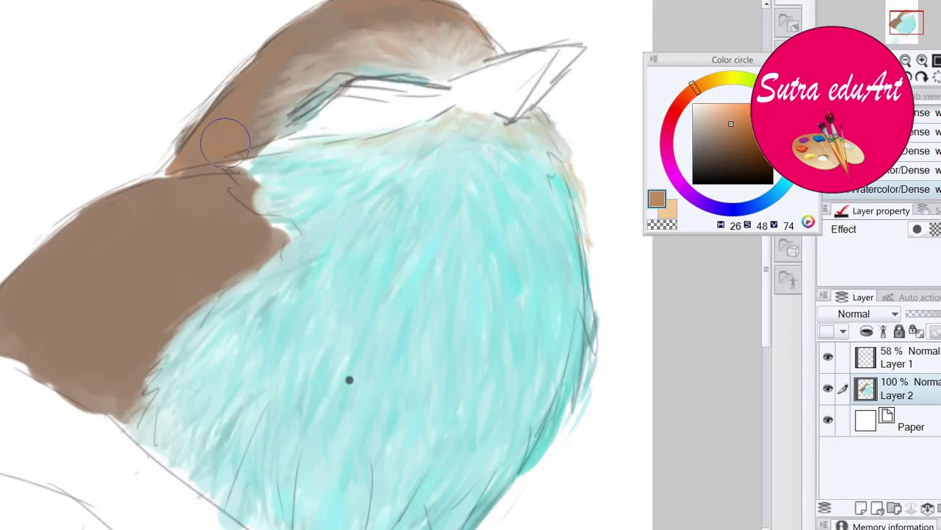
pyautogui.moveTo(192, 141); pyautogui.dragTo(210, 120)
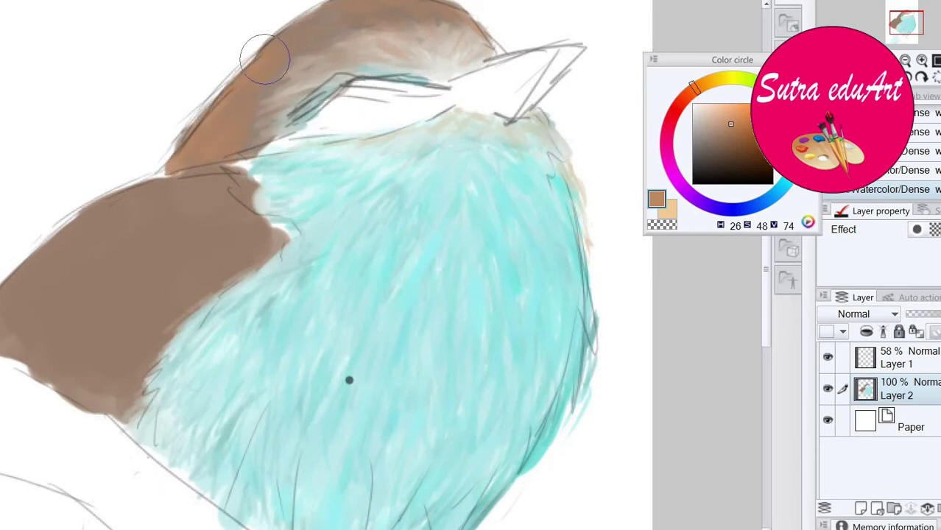
pyautogui.moveTo(293, 42); pyautogui.dragTo(234, 112)
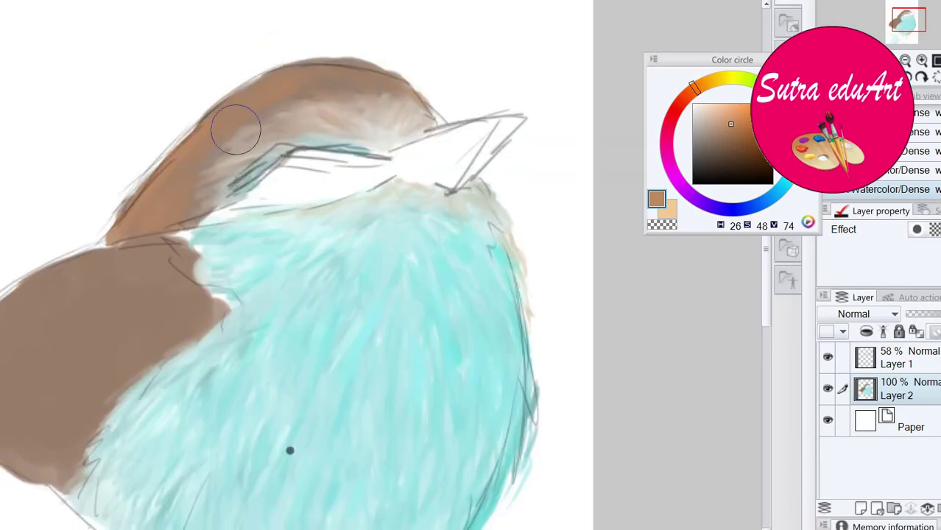
pyautogui.hotkey('ctrl', 'z')
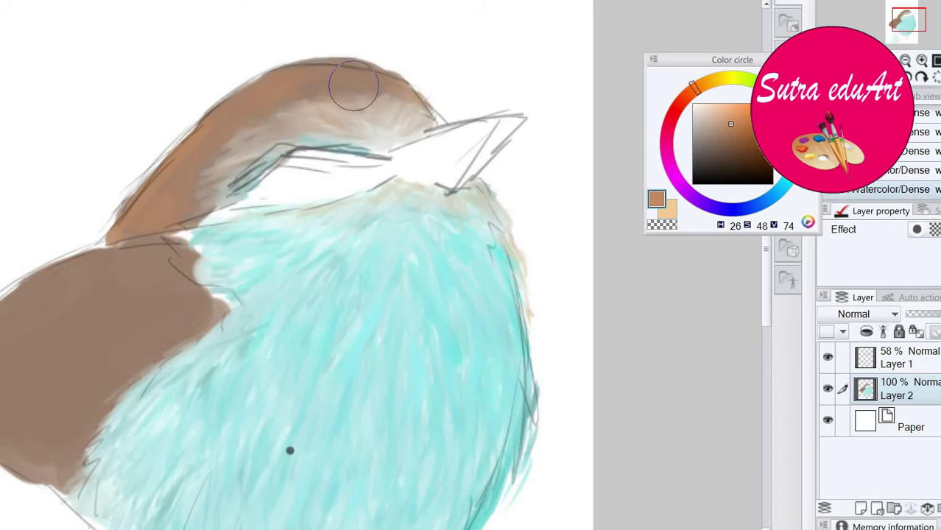
# Sample the light grey (H 37, S 8, V 82) from the face and brush fine feather strokes into the crown and nape.
pyautogui.keyDown('alt'); pyautogui.click(388, 121); pyautogui.keyUp('alt')
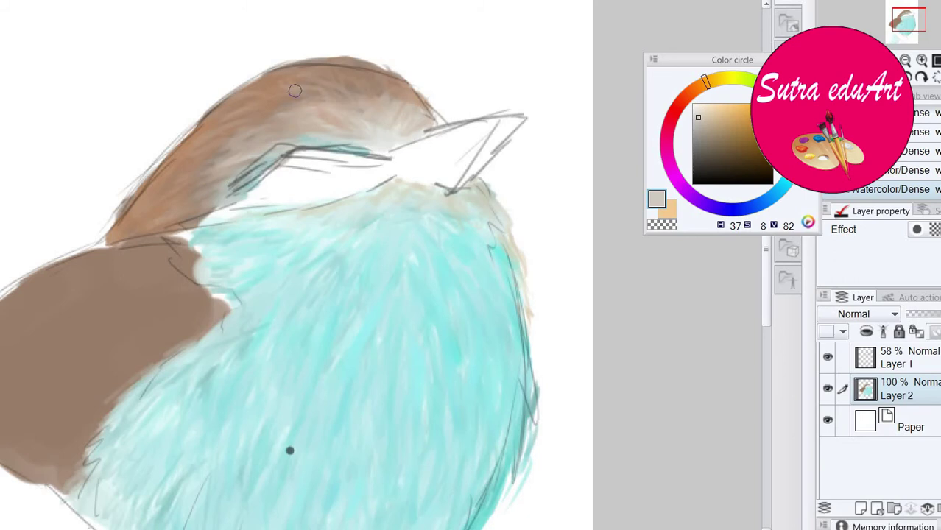
pyautogui.scroll(-5, 278, 180)
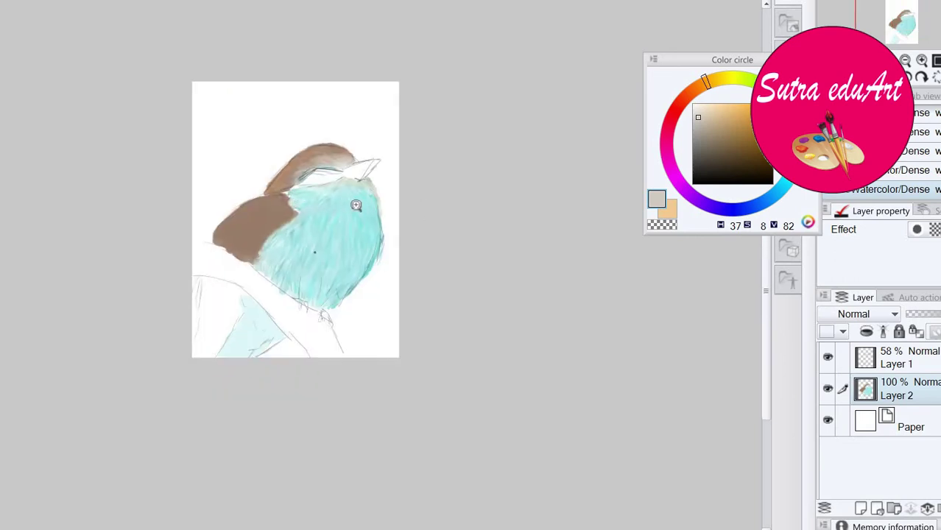
pyautogui.scroll(5, 356, 206)
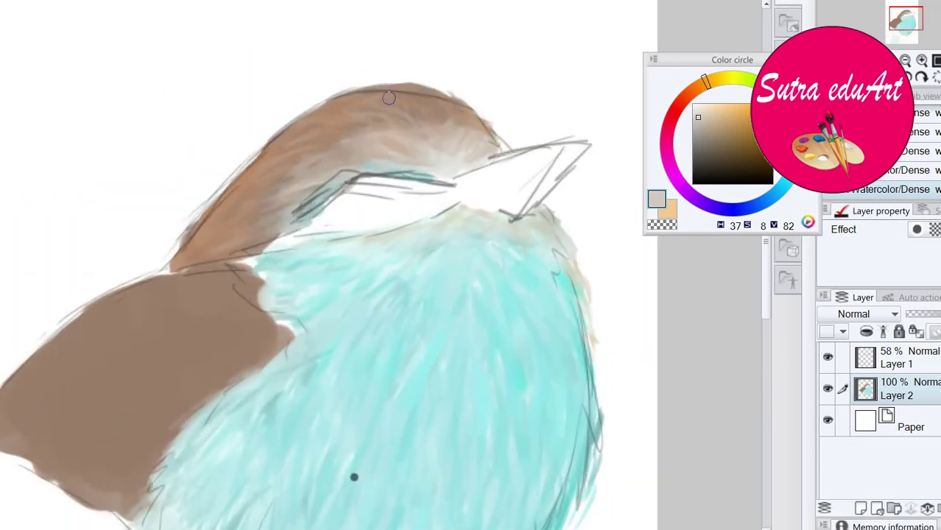
# Set a reddish brown (H 24, S 66, V 67) and brush it broadly over the wing.
pyautogui.moveTo(401, 104); pyautogui.dragTo(474, 50)
pyautogui.click(696, 93)
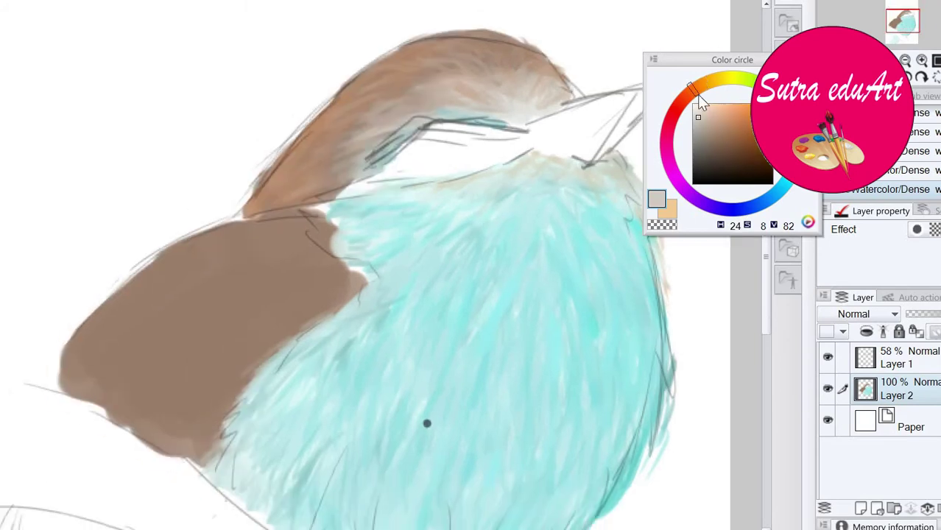
pyautogui.moveTo(744, 135); pyautogui.dragTo(745, 128)
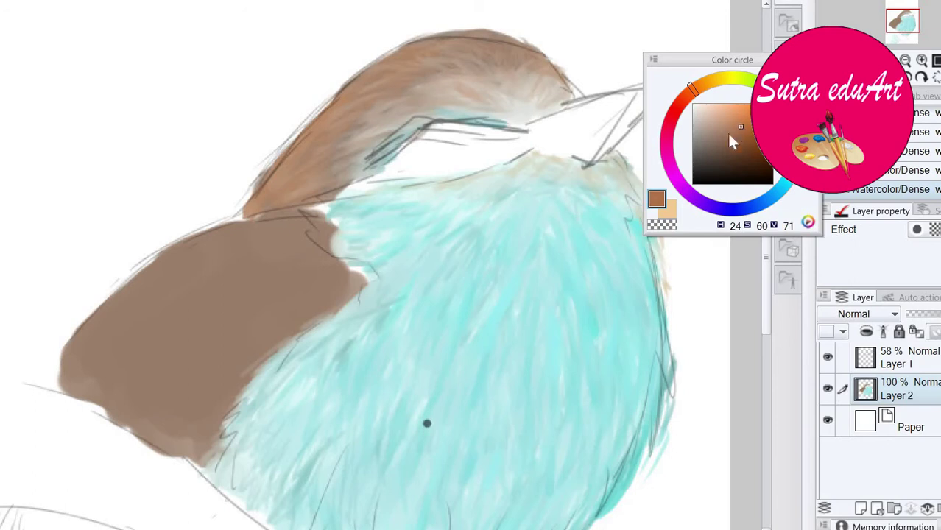
pyautogui.hotkey('ctrl', 'x')
pyautogui.click(464, 168)
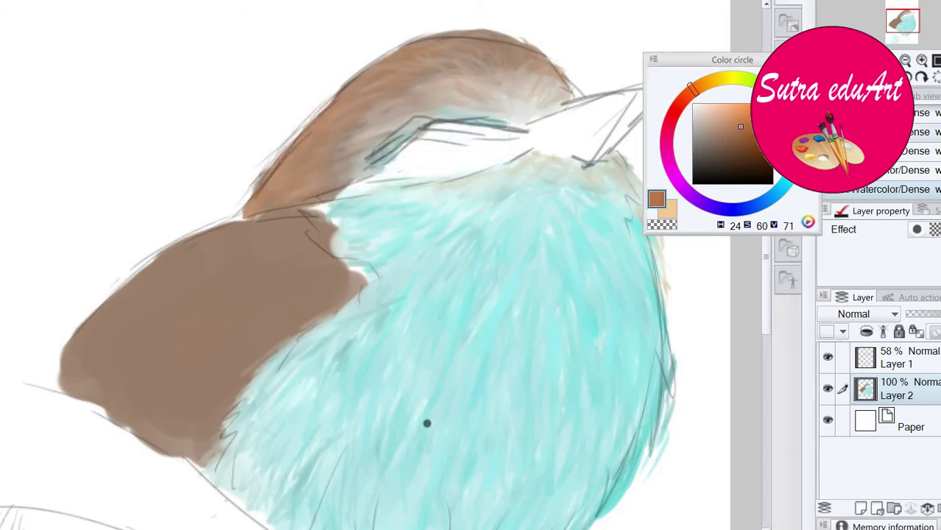
pyautogui.click(745, 130)
pyautogui.moveTo(216, 303)
pyautogui.mouseDown()
pyautogui.moveTo(197, 376)
pyautogui.moveTo(150, 354)
pyautogui.moveTo(144, 331)
pyautogui.moveTo(114, 319)
pyautogui.moveTo(253, 336)
pyautogui.moveTo(284, 291)
pyautogui.moveTo(311, 297)
pyautogui.moveTo(330, 285)
pyautogui.moveTo(263, 332)
pyautogui.moveTo(224, 313)
pyautogui.moveTo(170, 410)
pyautogui.moveTo(193, 426)
pyautogui.moveTo(189, 396)
pyautogui.moveTo(136, 393)
pyautogui.moveTo(100, 368)
pyautogui.moveTo(88, 345)
pyautogui.moveTo(134, 285)
pyautogui.moveTo(224, 316)
pyautogui.moveTo(145, 302)
pyautogui.moveTo(160, 403)
pyautogui.mouseUp()
pyautogui.moveTo(275, 346)
pyautogui.mouseDown()
pyautogui.moveTo(393, 406)
pyautogui.moveTo(375, 214)
pyautogui.moveTo(430, 231)
pyautogui.mouseUp()
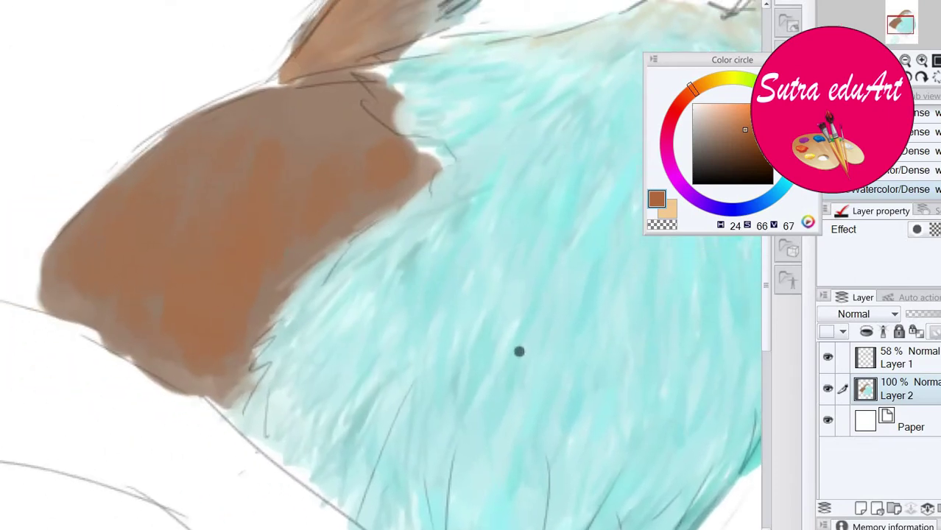
# Sample the lighter brown (H 26, S 41, V 68) from the nape and blend it over the wing's upper part.
pyautogui.keyDown('alt'); pyautogui.click(346, 45); pyautogui.keyUp('alt')
pyautogui.keyDown('alt'); pyautogui.click(328, 52); pyautogui.keyUp('alt')
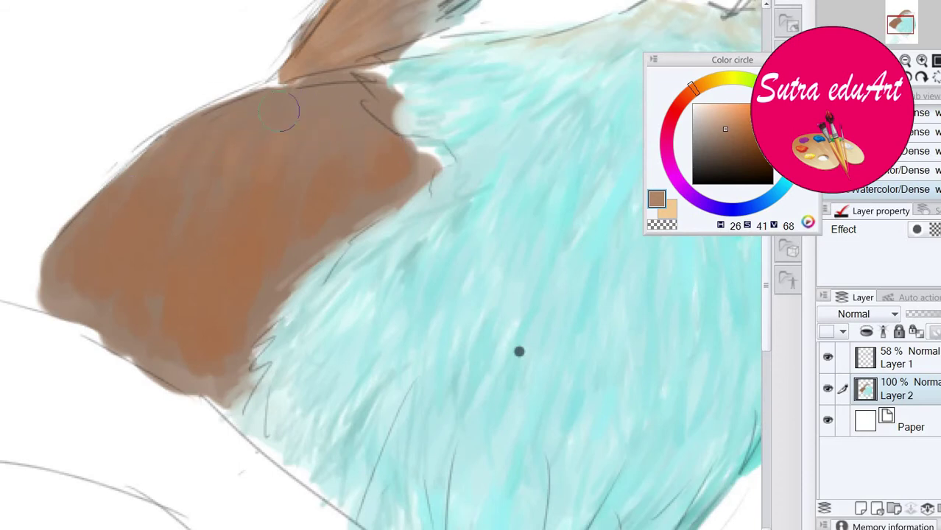
pyautogui.moveTo(141, 163)
pyautogui.mouseDown()
pyautogui.moveTo(190, 173)
pyautogui.moveTo(206, 202)
pyautogui.mouseUp()
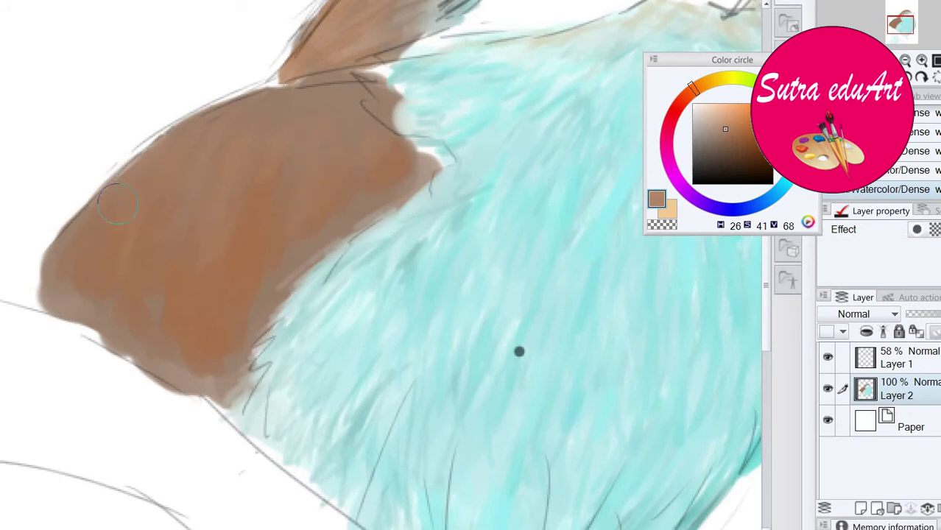
# Paint dark feather streaks across the wing and shoulder in deepening browns: S 53 V 50, S 53 V 40 and S 61 V 34.
pyautogui.click(733, 140)
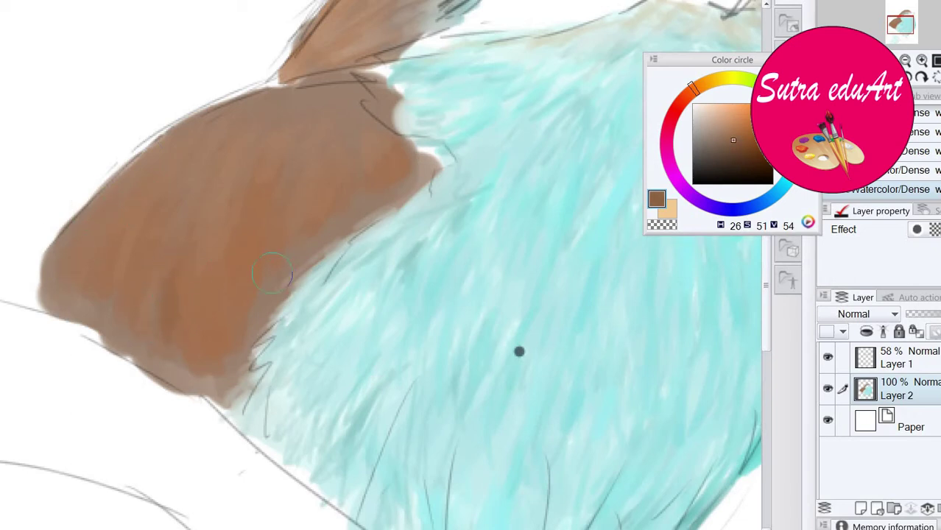
pyautogui.click(735, 143)
pyautogui.moveTo(272, 242); pyautogui.dragTo(276, 274)
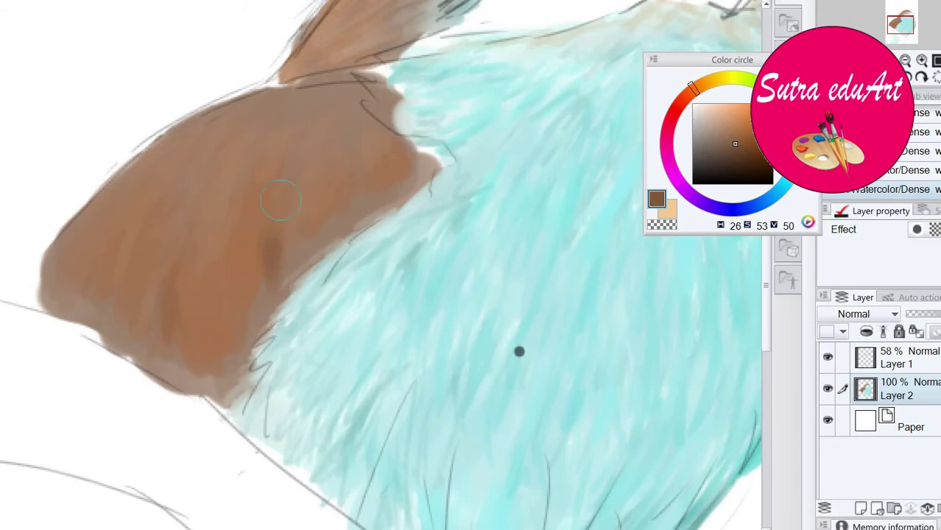
pyautogui.click(734, 151)
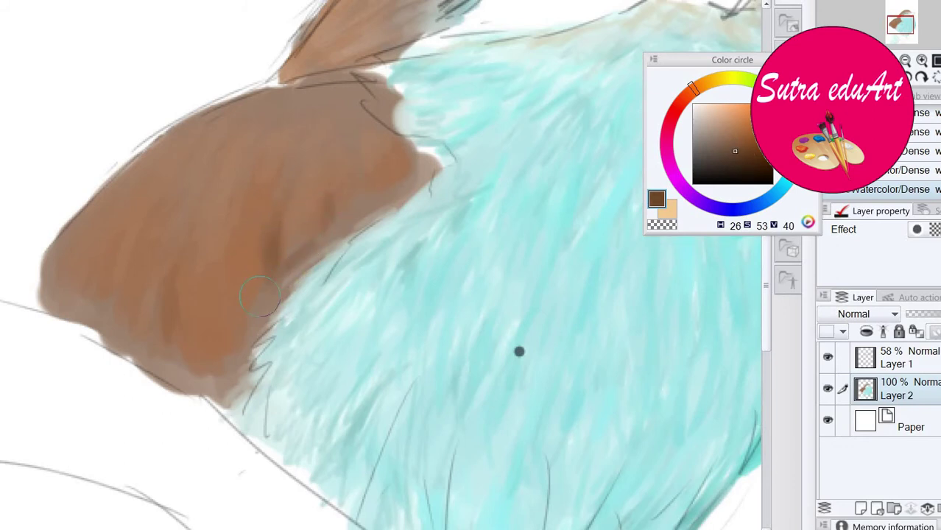
pyautogui.moveTo(177, 320)
pyautogui.mouseDown()
pyautogui.moveTo(172, 358)
pyautogui.moveTo(172, 295)
pyautogui.mouseUp()
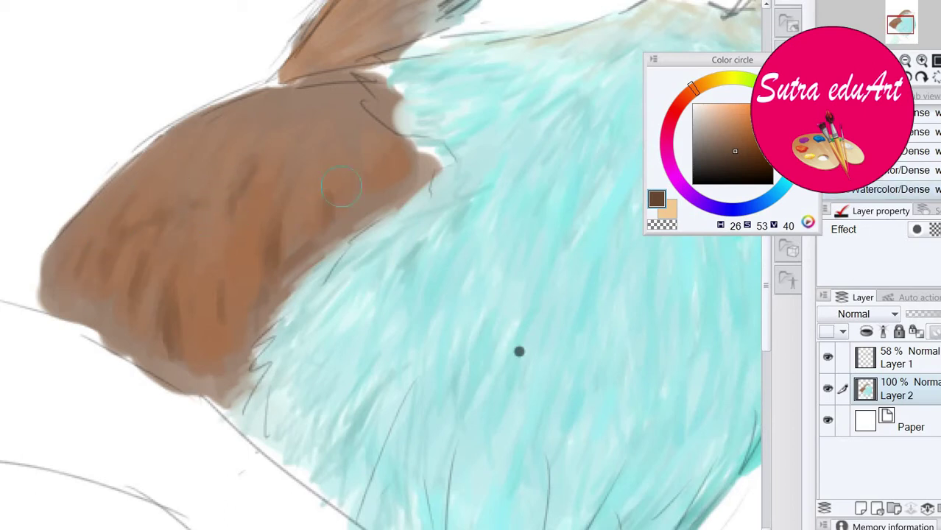
pyautogui.moveTo(401, 138)
pyautogui.mouseDown()
pyautogui.moveTo(378, 120)
pyautogui.moveTo(396, 150)
pyautogui.moveTo(432, 154)
pyautogui.moveTo(406, 171)
pyautogui.moveTo(431, 168)
pyautogui.moveTo(395, 189)
pyautogui.mouseUp()
pyautogui.click(741, 156)
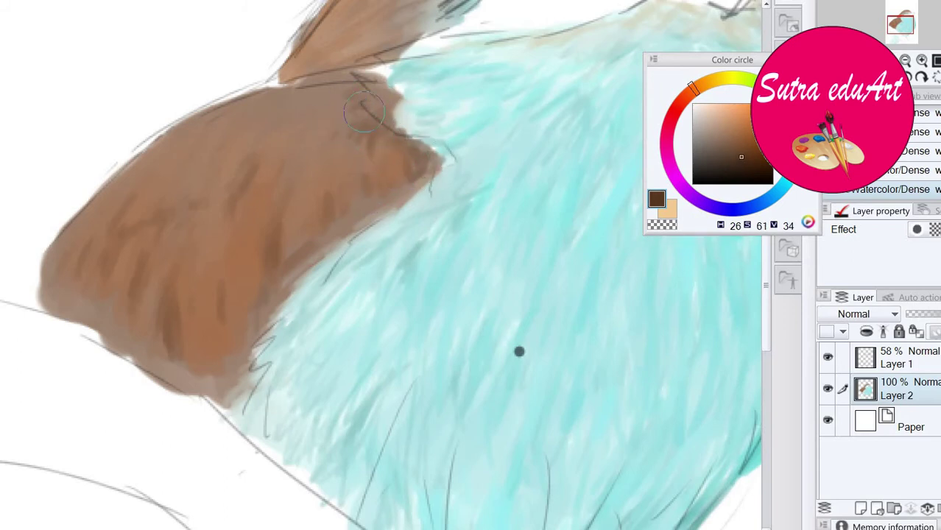
# Sample the brown from the nape and brush it along the wing's upper edge.
pyautogui.scroll(-5, 406, 212)
pyautogui.scroll(6, 463, 183)
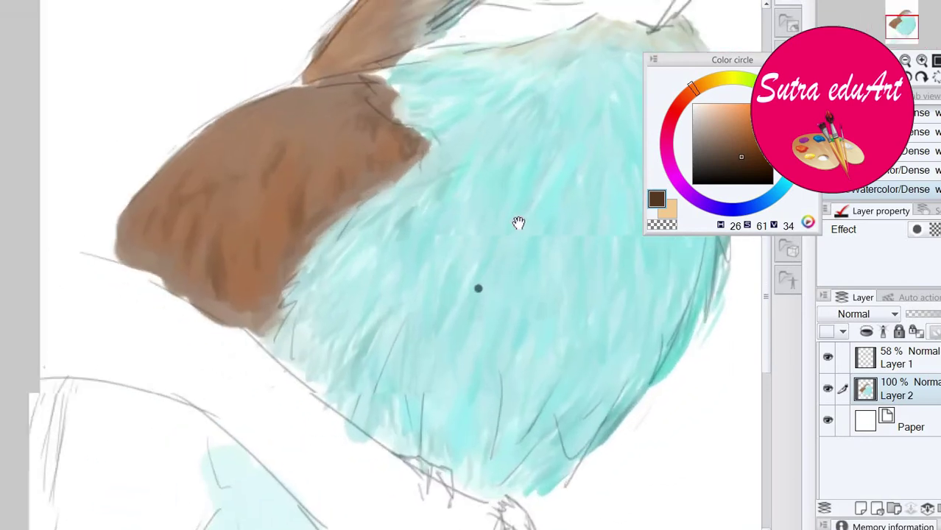
pyautogui.moveTo(463, 147); pyautogui.dragTo(384, 302)
pyautogui.keyDown('alt'); pyautogui.click(607, 44); pyautogui.keyUp('alt')
pyautogui.moveTo(319, 198)
pyautogui.mouseDown()
pyautogui.moveTo(399, 69)
pyautogui.moveTo(336, 106)
pyautogui.moveTo(219, 200)
pyautogui.moveTo(243, 184)
pyautogui.moveTo(204, 231)
pyautogui.mouseUp()
pyautogui.moveTo(418, 92)
pyautogui.mouseDown()
pyautogui.moveTo(353, 183)
pyautogui.moveTo(378, 119)
pyautogui.moveTo(405, 108)
pyautogui.moveTo(312, 160)
pyautogui.mouseUp()
# Set a pale beige (H 29, S 22, V 85) and add light feather strokes along the wing's upper edge and middle.
pyautogui.click(709, 114)
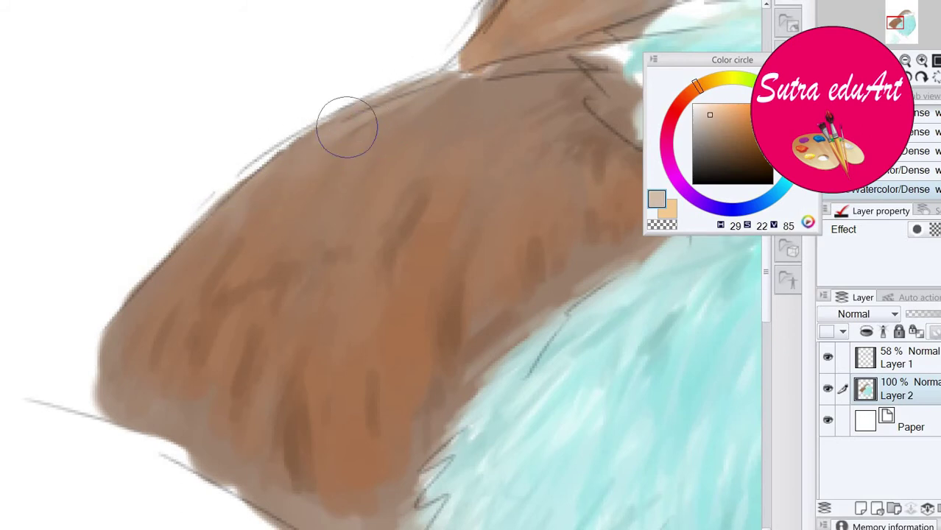
pyautogui.moveTo(346, 121)
pyautogui.mouseDown()
pyautogui.moveTo(229, 212)
pyautogui.moveTo(252, 214)
pyautogui.moveTo(371, 132)
pyautogui.moveTo(443, 104)
pyautogui.moveTo(456, 103)
pyautogui.moveTo(492, 160)
pyautogui.moveTo(477, 188)
pyautogui.moveTo(364, 223)
pyautogui.moveTo(354, 255)
pyautogui.moveTo(370, 237)
pyautogui.moveTo(347, 231)
pyautogui.moveTo(404, 192)
pyautogui.moveTo(381, 237)
pyautogui.moveTo(378, 220)
pyautogui.moveTo(346, 208)
pyautogui.moveTo(306, 148)
pyautogui.moveTo(276, 162)
pyautogui.mouseUp()
pyautogui.moveTo(469, 69); pyautogui.dragTo(506, 59)
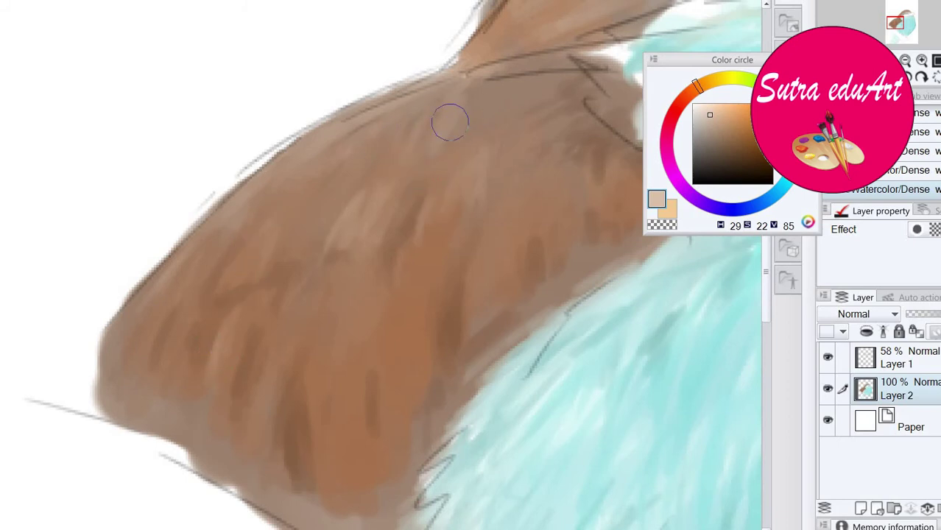
# Brush more pale beige feather strokes over the wing's shoulder, middle and lower part to finish its texture.
pyautogui.moveTo(526, 228); pyautogui.dragTo(602, 273)
pyautogui.scroll(5, 601, 271)
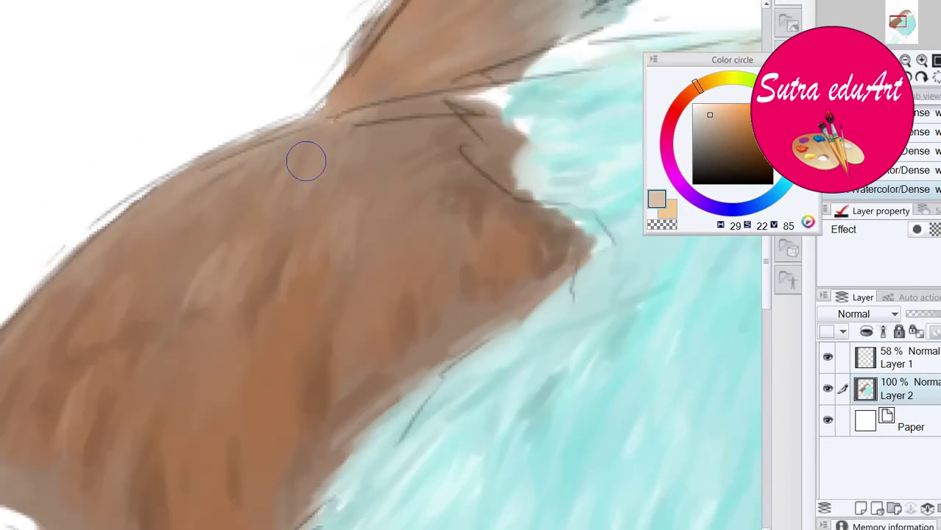
pyautogui.moveTo(368, 145); pyautogui.dragTo(458, 82)
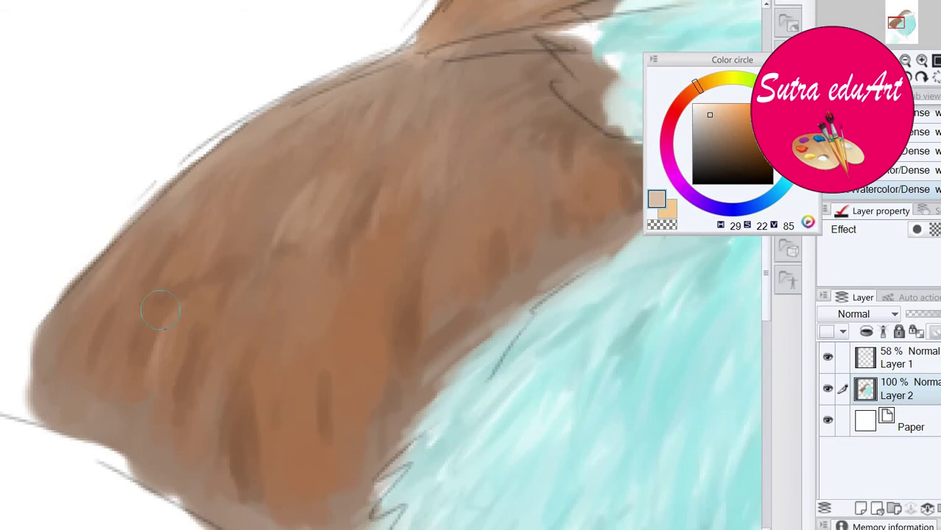
pyautogui.moveTo(279, 345); pyautogui.dragTo(210, 316)
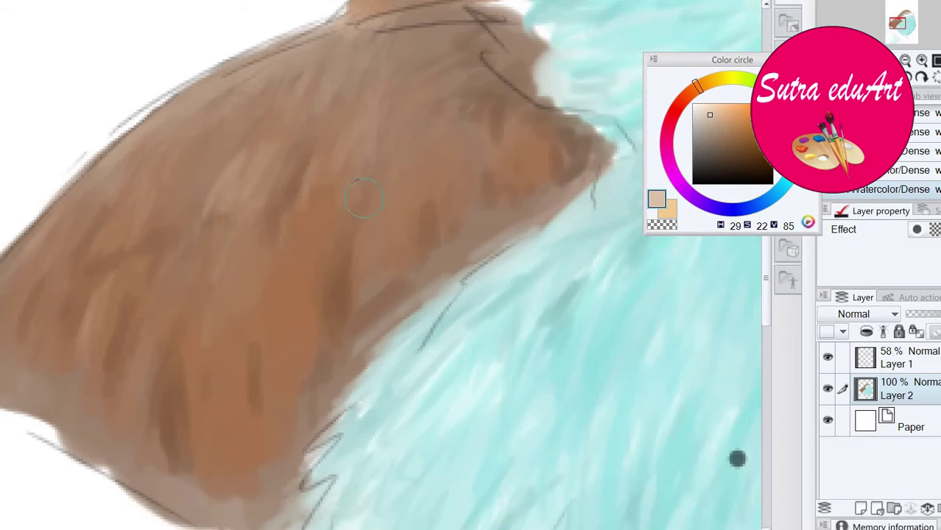
pyautogui.moveTo(401, 309); pyautogui.dragTo(336, 290)
pyautogui.moveTo(560, 277); pyautogui.dragTo(483, 358)
pyautogui.moveTo(576, 309); pyautogui.dragTo(531, 294)
pyautogui.moveTo(473, 406); pyautogui.dragTo(506, 301)
pyautogui.moveTo(505, 301); pyautogui.dragTo(516, 301)
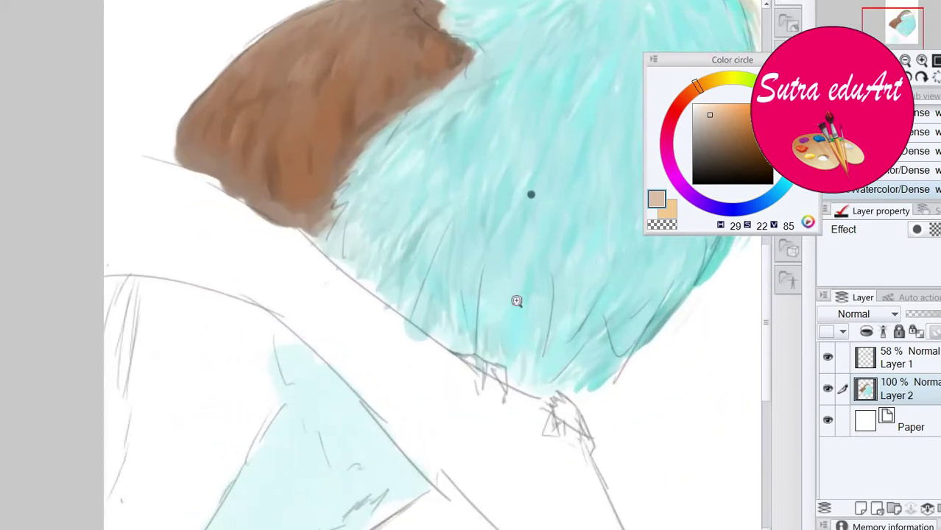
pyautogui.scroll(-1, 516, 300)
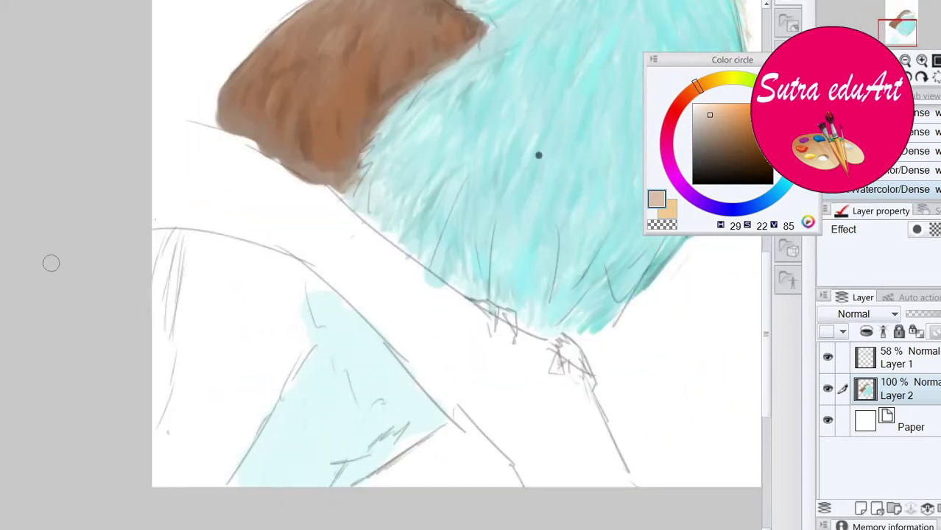
# Sample the teal from the belly's shaded edge, mute it, and fill the tail area below the branch.
pyautogui.keyDown('alt'); pyautogui.click(661, 270); pyautogui.keyUp('alt')
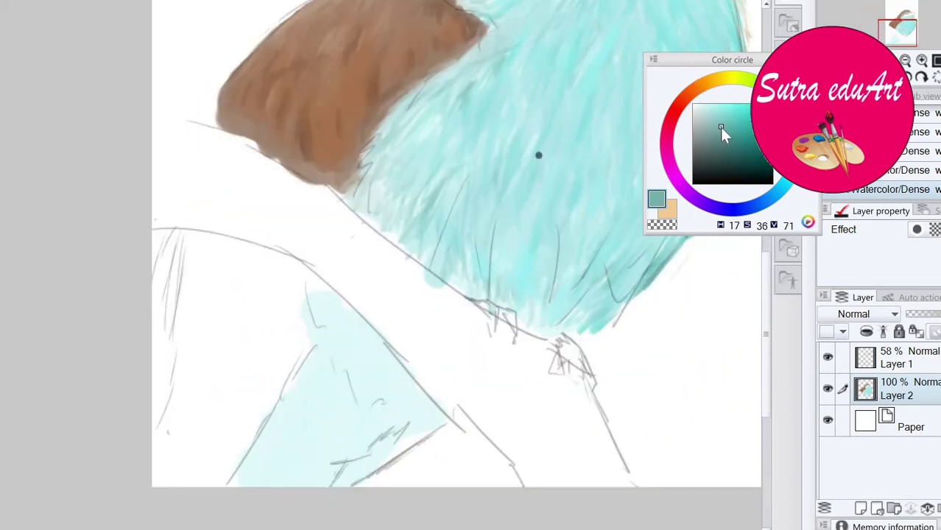
pyautogui.moveTo(719, 128); pyautogui.dragTo(713, 133)
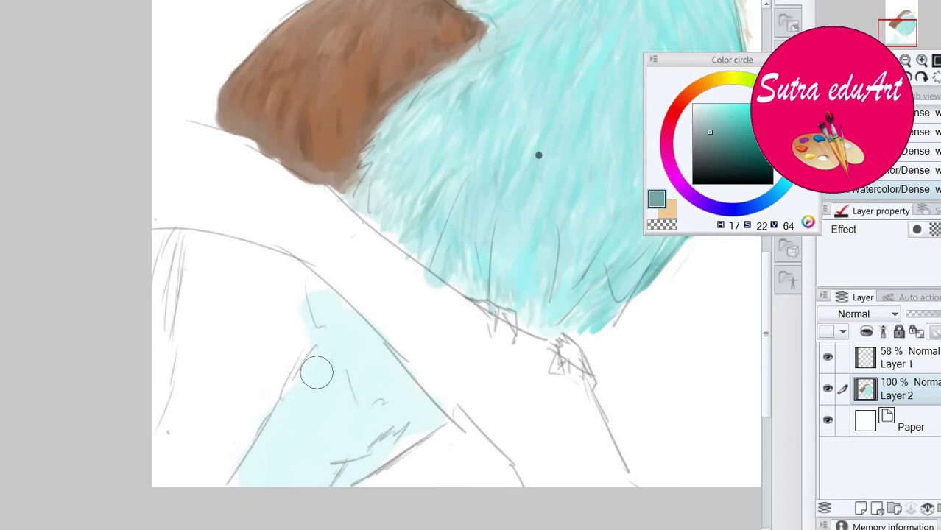
pyautogui.moveTo(317, 376)
pyautogui.mouseDown()
pyautogui.moveTo(366, 422)
pyautogui.moveTo(355, 450)
pyautogui.moveTo(305, 442)
pyautogui.moveTo(257, 478)
pyautogui.moveTo(320, 358)
pyautogui.moveTo(337, 370)
pyautogui.moveTo(372, 360)
pyautogui.moveTo(366, 427)
pyautogui.moveTo(321, 455)
pyautogui.moveTo(271, 459)
pyautogui.moveTo(361, 446)
pyautogui.moveTo(412, 415)
pyautogui.moveTo(348, 355)
pyautogui.mouseUp()
pyautogui.click(728, 139)
pyautogui.moveTo(329, 400)
pyautogui.mouseDown()
pyautogui.moveTo(373, 412)
pyautogui.moveTo(326, 375)
pyautogui.mouseUp()
pyautogui.hotkey('ctrl', 'z')
pyautogui.hotkey('ctrl', 'z')
pyautogui.click(734, 138)
pyautogui.click(722, 130)
pyautogui.moveTo(330, 431)
pyautogui.mouseDown()
pyautogui.moveTo(331, 379)
pyautogui.moveTo(372, 402)
pyautogui.moveTo(318, 337)
pyautogui.moveTo(415, 405)
pyautogui.moveTo(364, 335)
pyautogui.moveTo(319, 308)
pyautogui.moveTo(351, 385)
pyautogui.moveTo(344, 356)
pyautogui.moveTo(376, 408)
pyautogui.mouseUp()
pyautogui.scroll(5, 341, 324)
pyautogui.moveTo(312, 300); pyautogui.dragTo(281, 287)
pyautogui.moveTo(443, 451)
pyautogui.mouseDown()
pyautogui.moveTo(306, 266)
pyautogui.moveTo(224, 197)
pyautogui.moveTo(248, 209)
pyautogui.moveTo(242, 227)
pyautogui.moveTo(266, 259)
pyautogui.moveTo(244, 264)
pyautogui.moveTo(288, 244)
pyautogui.moveTo(248, 262)
pyautogui.mouseUp()
# Draw fine pale teal (S 14, V 94) feather lines near the tail's upper end with a small G-pen.
pyautogui.click(703, 108)
pyautogui.press('[')
pyautogui.press('[')
pyautogui.press('[')
pyautogui.press('[')
pyautogui.press('[')
pyautogui.press('[')
pyautogui.press('[')
pyautogui.press('p')
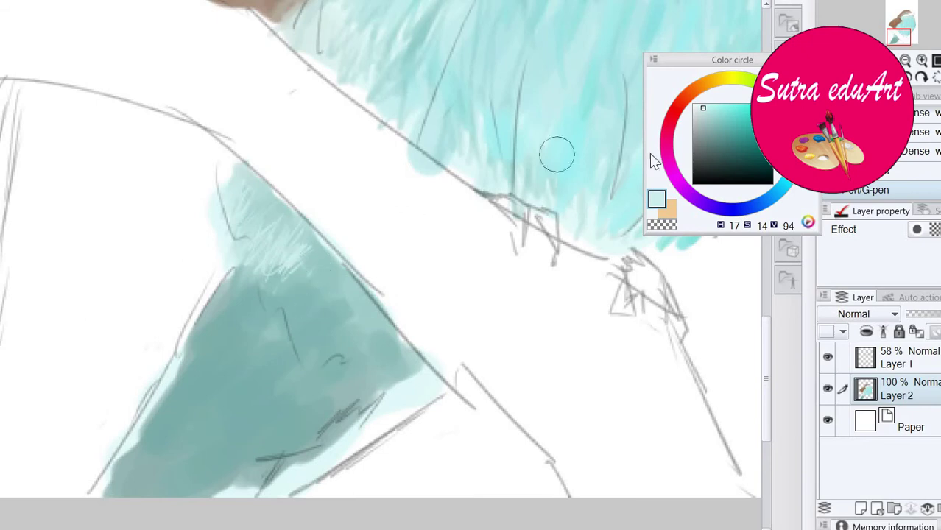
# Hatch short dark grey-teal (S 10, V 30) pen strokes on the tail along the branch's lower edge.
pyautogui.click(722, 145)
pyautogui.moveTo(336, 271); pyautogui.dragTo(312, 296)
pyautogui.moveTo(350, 286); pyautogui.dragTo(337, 298)
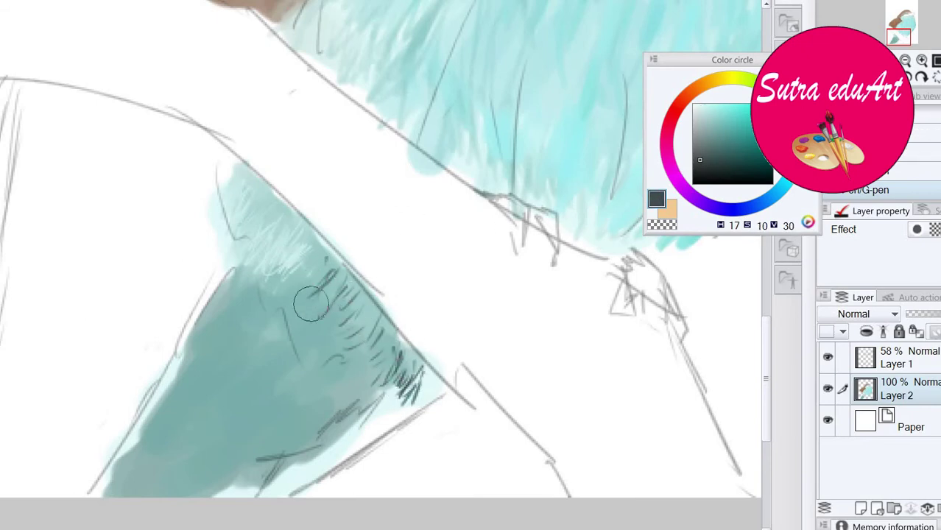
# Paint dark grey-brown (H 36, S 15, V 31) bands along both side edges of the tail with dense watercolor.
pyautogui.press('b')
pyautogui.moveTo(218, 305)
pyautogui.mouseDown()
pyautogui.moveTo(242, 272)
pyautogui.moveTo(265, 289)
pyautogui.mouseUp()
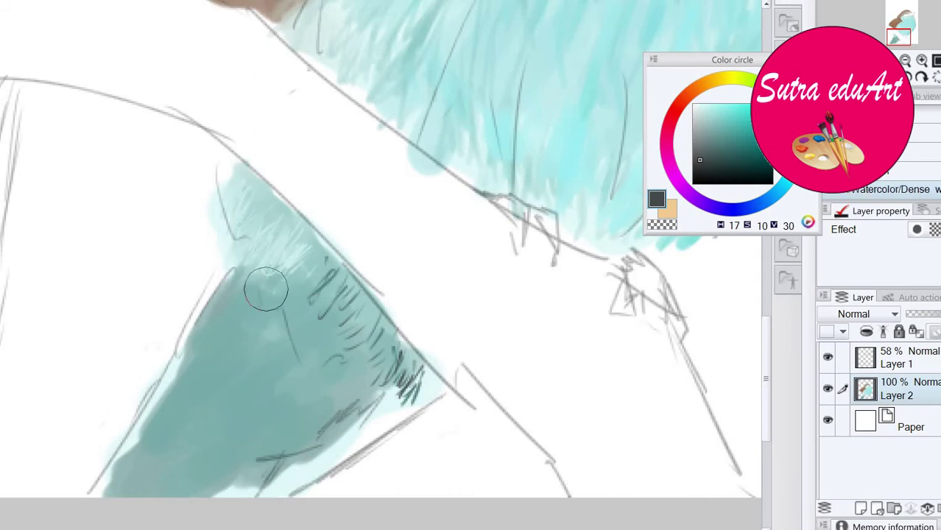
pyautogui.moveTo(388, 396)
pyautogui.mouseDown()
pyautogui.moveTo(378, 417)
pyautogui.moveTo(406, 400)
pyautogui.moveTo(360, 444)
pyautogui.moveTo(436, 394)
pyautogui.mouseUp()
pyautogui.click(704, 159)
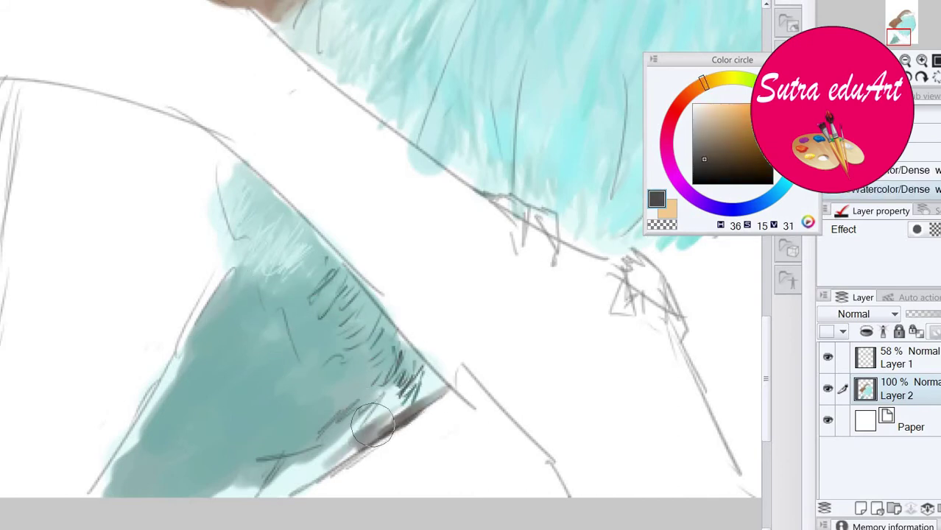
pyautogui.moveTo(373, 424)
pyautogui.mouseDown()
pyautogui.moveTo(277, 492)
pyautogui.moveTo(234, 495)
pyautogui.moveTo(345, 445)
pyautogui.moveTo(426, 379)
pyautogui.mouseUp()
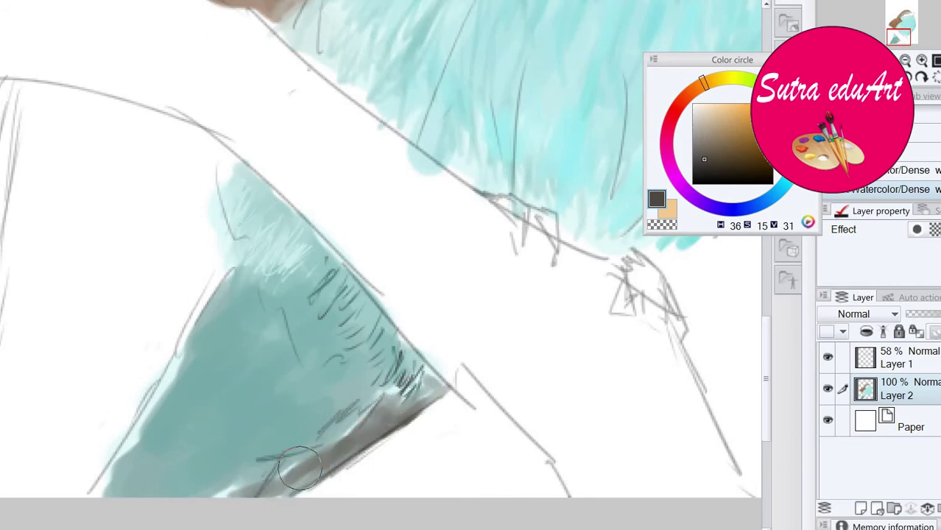
pyautogui.moveTo(147, 405)
pyautogui.mouseDown()
pyautogui.moveTo(115, 456)
pyautogui.moveTo(219, 278)
pyautogui.mouseUp()
# Enlarge the brush and widen the dark grey-brown band between the tail and the wing section below the branch.
pyautogui.press(']')
pyautogui.press(']')
pyautogui.press(']')
pyautogui.press(']')
pyautogui.press(']')
pyautogui.press(']')
pyautogui.press(']')
pyautogui.press(']')
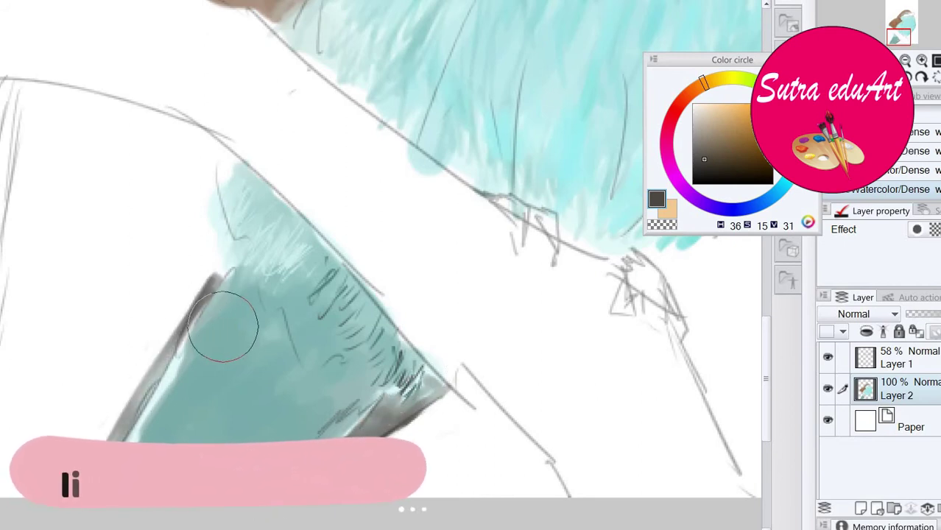
pyautogui.press('[')
pyautogui.press('[')
pyautogui.press('[')
pyautogui.moveTo(92, 438)
pyautogui.mouseDown()
pyautogui.moveTo(168, 334)
pyautogui.moveTo(133, 362)
pyautogui.moveTo(59, 482)
pyautogui.mouseUp()
pyautogui.moveTo(331, 335)
pyautogui.mouseDown()
pyautogui.moveTo(321, 342)
pyautogui.moveTo(405, 316)
pyautogui.mouseUp()
pyautogui.click(330, 336)
pyautogui.moveTo(272, 350); pyautogui.dragTo(305, 235)
pyautogui.moveTo(303, 180)
pyautogui.mouseDown()
pyautogui.moveTo(171, 315)
pyautogui.moveTo(134, 382)
pyautogui.mouseUp()
pyautogui.moveTo(243, 346); pyautogui.dragTo(190, 529)
# Sample the wing's brown (H 25, S 53, V 64) and fill the wing section below the branch.
pyautogui.keyDown('alt'); pyautogui.click(362, 38); pyautogui.keyUp('alt')
pyautogui.moveTo(147, 436); pyautogui.dragTo(189, 329)
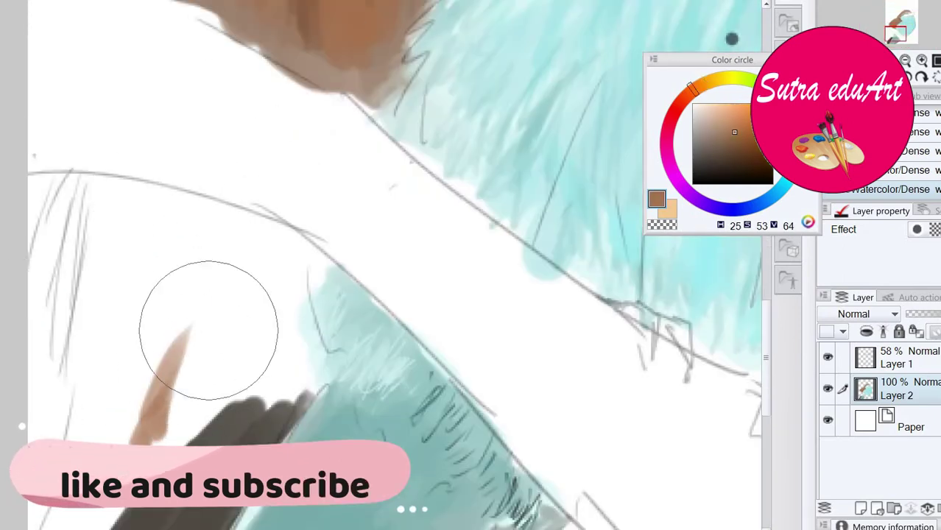
pyautogui.moveTo(110, 397); pyautogui.dragTo(153, 242)
pyautogui.moveTo(83, 366)
pyautogui.mouseDown()
pyautogui.moveTo(116, 237)
pyautogui.moveTo(202, 276)
pyautogui.moveTo(264, 266)
pyautogui.moveTo(222, 355)
pyautogui.moveTo(282, 247)
pyautogui.mouseUp()
pyautogui.moveTo(168, 400)
pyautogui.mouseDown()
pyautogui.moveTo(217, 346)
pyautogui.moveTo(121, 294)
pyautogui.moveTo(315, 185)
pyautogui.moveTo(200, 147)
pyautogui.moveTo(200, 126)
pyautogui.moveTo(252, 94)
pyautogui.moveTo(298, 101)
pyautogui.moveTo(268, 187)
pyautogui.mouseUp()
# Add darker brown (S 53, V 41) shading and feather marks to the wing section below the branch.
pyautogui.click(735, 151)
pyautogui.moveTo(359, 199)
pyautogui.mouseDown()
pyautogui.moveTo(357, 265)
pyautogui.moveTo(368, 179)
pyautogui.moveTo(313, 318)
pyautogui.moveTo(236, 350)
pyautogui.moveTo(236, 361)
pyautogui.moveTo(136, 382)
pyautogui.moveTo(118, 457)
pyautogui.mouseUp()
pyautogui.moveTo(217, 139)
pyautogui.mouseDown()
pyautogui.moveTo(179, 159)
pyautogui.moveTo(173, 287)
pyautogui.moveTo(163, 190)
pyautogui.moveTo(158, 248)
pyautogui.mouseUp()
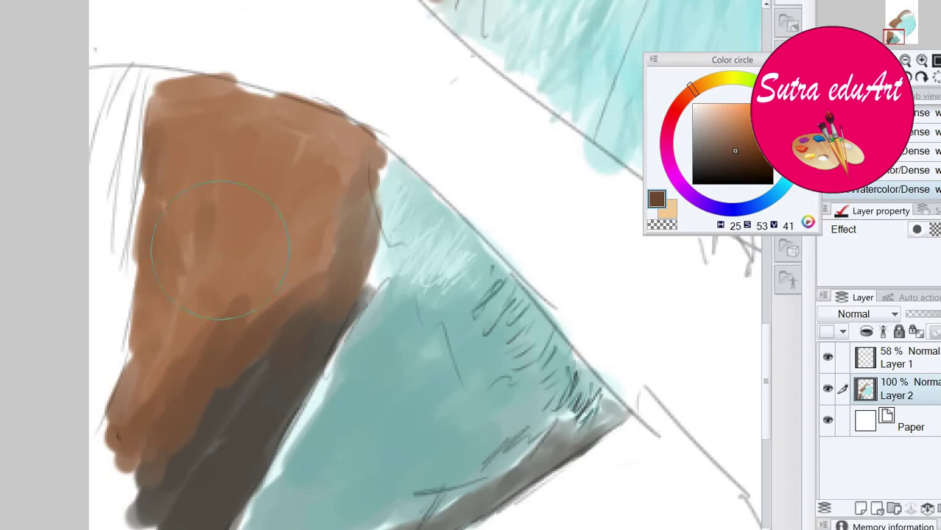
pyautogui.moveTo(220, 250)
pyautogui.mouseDown()
pyautogui.moveTo(278, 271)
pyautogui.moveTo(311, 135)
pyautogui.moveTo(233, 94)
pyautogui.moveTo(221, 131)
pyautogui.mouseUp()
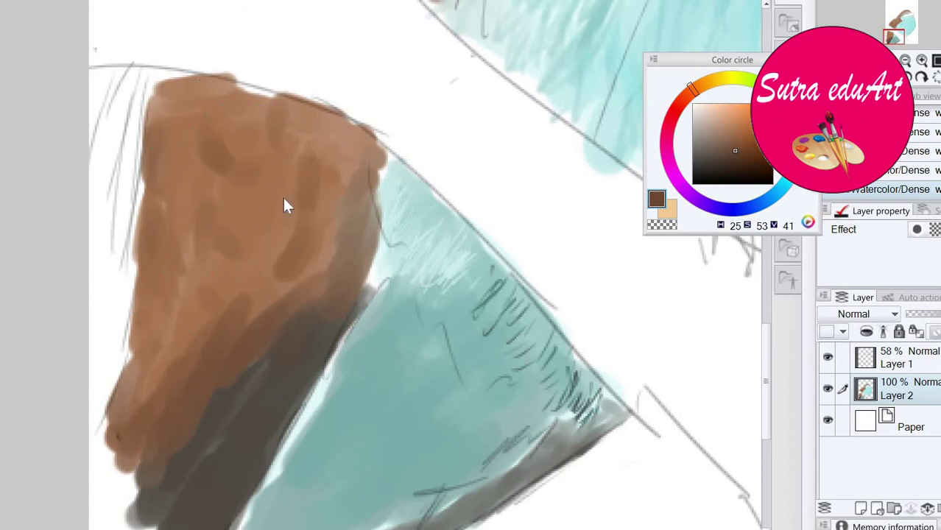
pyautogui.moveTo(287, 206)
pyautogui.mouseDown()
pyautogui.moveTo(284, 305)
pyautogui.moveTo(353, 189)
pyautogui.moveTo(252, 357)
pyautogui.moveTo(124, 427)
pyautogui.moveTo(182, 395)
pyautogui.moveTo(169, 324)
pyautogui.mouseUp()
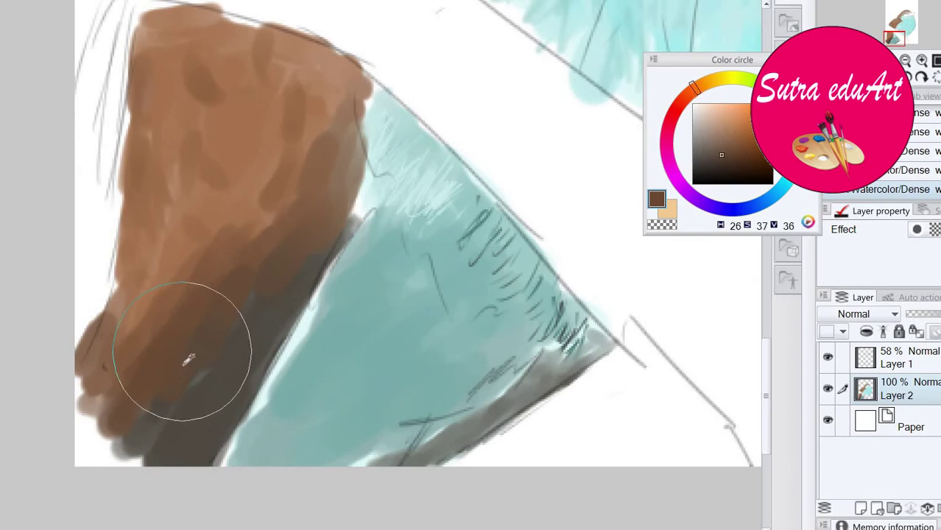
# Blend a dark grey-brown (H 26, S 37, V 36) over the lower wing section's tip into the dark band.
pyautogui.moveTo(144, 425)
pyautogui.mouseDown()
pyautogui.moveTo(188, 324)
pyautogui.moveTo(81, 394)
pyautogui.moveTo(165, 292)
pyautogui.moveTo(220, 320)
pyautogui.moveTo(286, 244)
pyautogui.moveTo(93, 408)
pyautogui.moveTo(100, 347)
pyautogui.moveTo(135, 398)
pyautogui.moveTo(83, 454)
pyautogui.moveTo(123, 427)
pyautogui.moveTo(180, 439)
pyautogui.moveTo(231, 331)
pyautogui.moveTo(291, 306)
pyautogui.moveTo(256, 350)
pyautogui.moveTo(161, 397)
pyautogui.moveTo(96, 400)
pyautogui.mouseUp()
pyautogui.scroll(-3, 291, 391)
pyautogui.scroll(3, 452, 346)
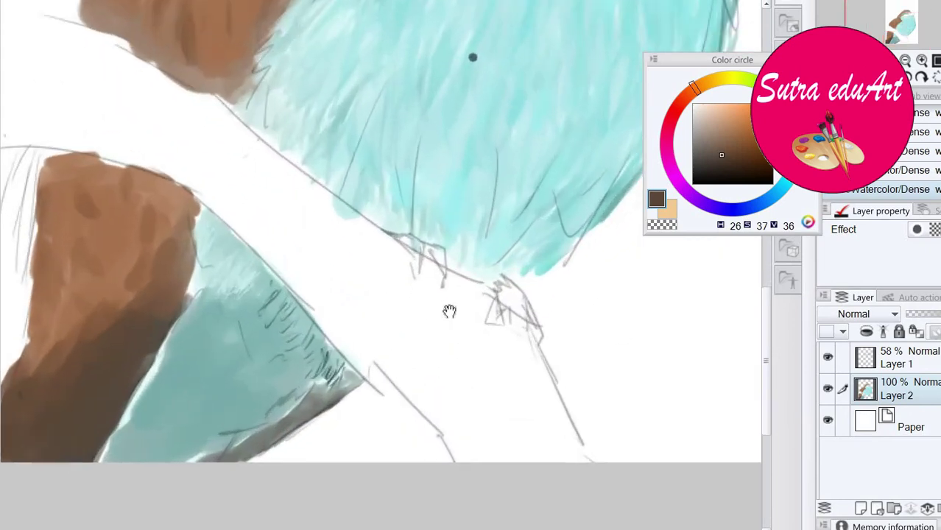
# Sample the tail's teal (H 17, S 28, V 69) and cover the pale gap beside the dark band.
pyautogui.moveTo(258, 385); pyautogui.dragTo(357, 293)
pyautogui.keyDown('alt'); pyautogui.click(357, 292); pyautogui.keyUp('alt')
pyautogui.moveTo(273, 284)
pyautogui.mouseDown()
pyautogui.moveTo(221, 295)
pyautogui.moveTo(249, 234)
pyautogui.moveTo(210, 284)
pyautogui.moveTo(232, 360)
pyautogui.mouseUp()
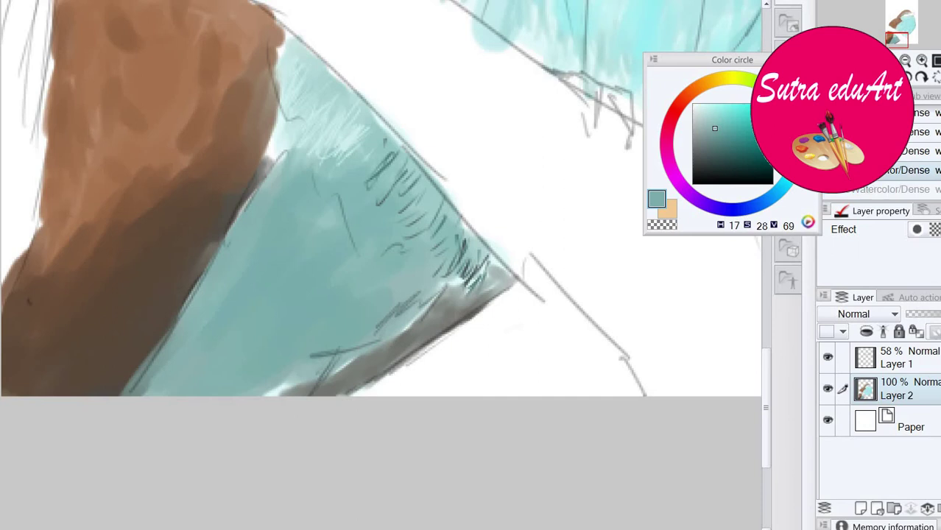
# Sample the dark brown (H 29, S 26, V 34) and paint shadowy feather strokes across the teal tail.
pyautogui.keyDown('alt'); pyautogui.click(170, 300); pyautogui.keyUp('alt')
pyautogui.moveTo(164, 331)
pyautogui.mouseDown()
pyautogui.moveTo(235, 237)
pyautogui.moveTo(235, 252)
pyautogui.moveTo(248, 164)
pyautogui.moveTo(248, 236)
pyautogui.moveTo(290, 189)
pyautogui.moveTo(399, 199)
pyautogui.moveTo(415, 245)
pyautogui.mouseUp()
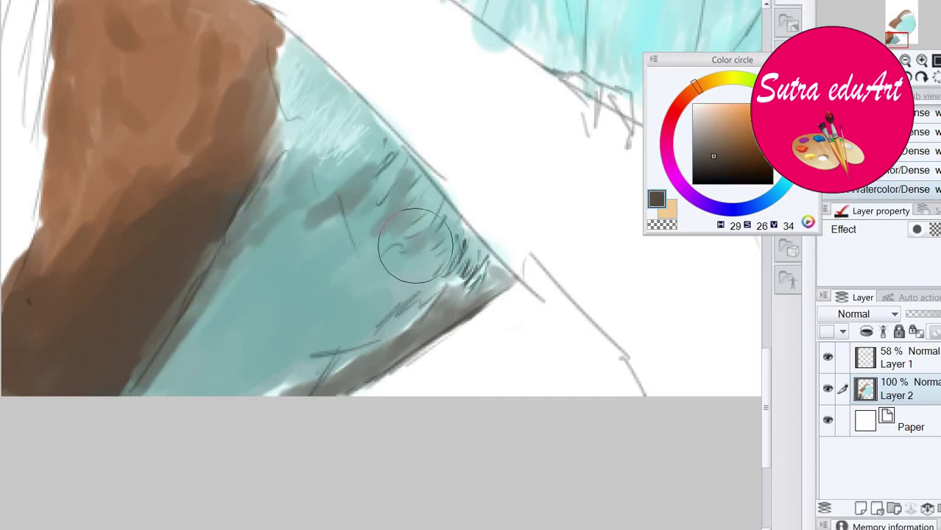
pyautogui.moveTo(352, 167)
pyautogui.mouseDown()
pyautogui.moveTo(446, 258)
pyautogui.moveTo(414, 324)
pyautogui.mouseUp()
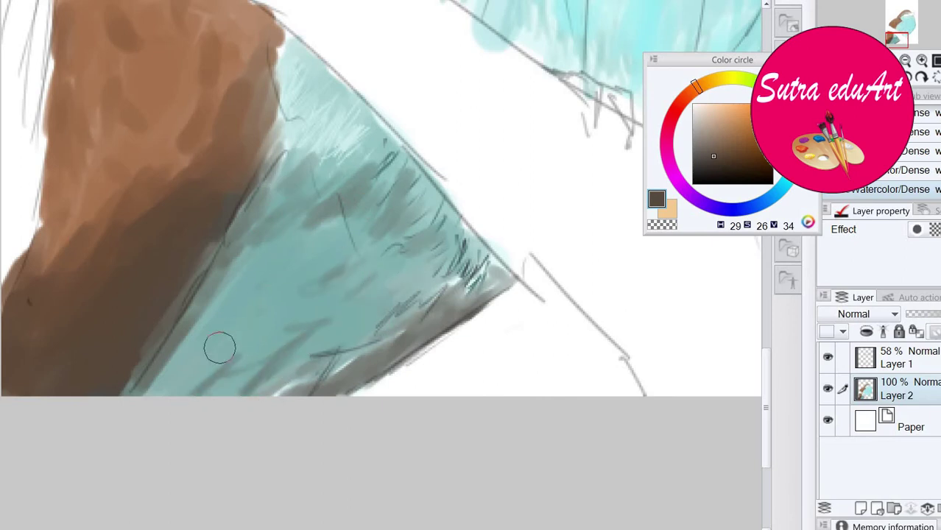
pyautogui.scroll(-6, 442, 361)
pyautogui.scroll(3, 508, 280)
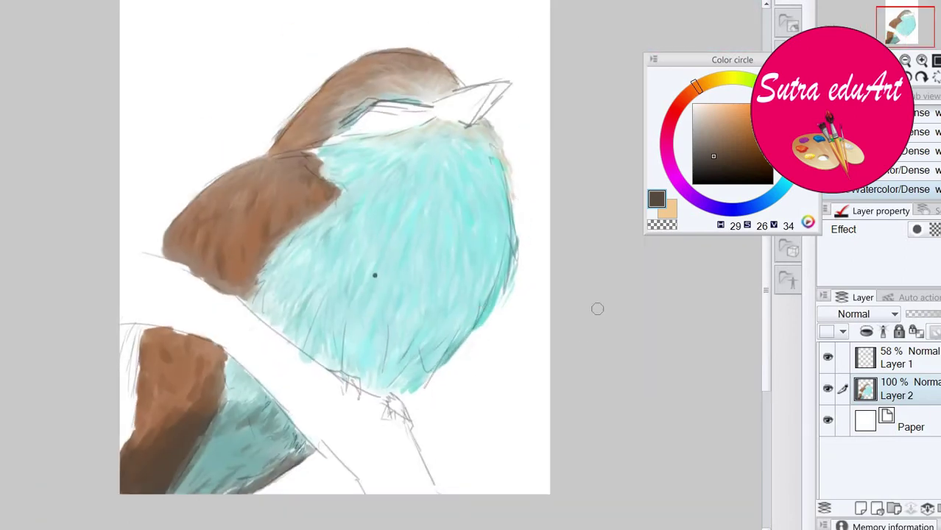
# Set a near-black (H 29, S 15, V 18) and draw the bird's small round eye with the G-pen.
pyautogui.scroll(2, 377, 281)
pyautogui.moveTo(424, 257); pyautogui.dragTo(427, 413)
pyautogui.scroll(2, 407, 285)
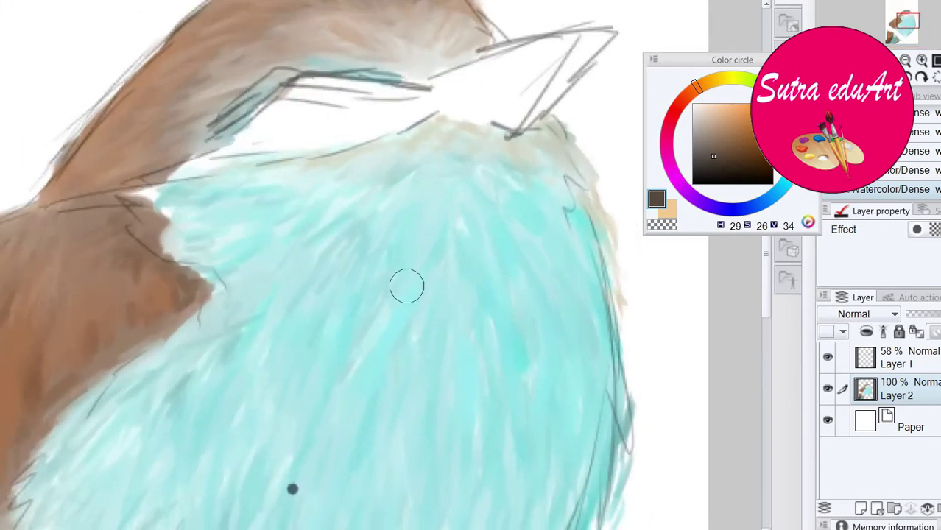
pyautogui.moveTo(710, 157); pyautogui.dragTo(705, 170)
pyautogui.moveTo(340, 115)
pyautogui.mouseDown()
pyautogui.moveTo(350, 126)
pyautogui.moveTo(343, 112)
pyautogui.mouseUp()
pyautogui.hotkey('ctrl', 'z')
pyautogui.hotkey('ctrl', 'z')
pyautogui.hotkey('ctrl', 'z')
pyautogui.moveTo(356, 119); pyautogui.dragTo(337, 159)
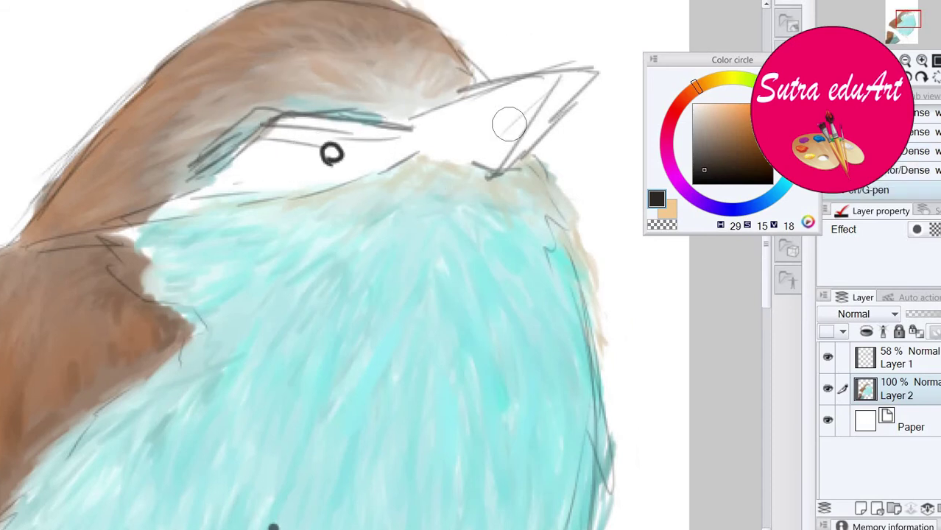
# Outline and fill the beak and the eye mask in near-black, leaving the eye's white highlight uncovered.
pyautogui.hotkey('ctrl', 'z')
pyautogui.moveTo(529, 103)
pyautogui.mouseDown()
pyautogui.moveTo(486, 130)
pyautogui.moveTo(506, 133)
pyautogui.moveTo(467, 139)
pyautogui.moveTo(535, 101)
pyautogui.moveTo(435, 124)
pyautogui.moveTo(510, 95)
pyautogui.moveTo(578, 96)
pyautogui.moveTo(516, 132)
pyautogui.moveTo(554, 117)
pyautogui.moveTo(583, 80)
pyautogui.moveTo(428, 112)
pyautogui.moveTo(538, 102)
pyautogui.moveTo(504, 155)
pyautogui.moveTo(429, 138)
pyautogui.moveTo(387, 158)
pyautogui.moveTo(398, 106)
pyautogui.mouseUp()
pyautogui.scroll(3, 280, 103)
pyautogui.moveTo(280, 103)
pyautogui.mouseDown()
pyautogui.moveTo(198, 147)
pyautogui.moveTo(301, 149)
pyautogui.moveTo(312, 133)
pyautogui.moveTo(367, 152)
pyautogui.moveTo(391, 127)
pyautogui.moveTo(377, 93)
pyautogui.moveTo(322, 78)
pyautogui.moveTo(250, 89)
pyautogui.moveTo(313, 68)
pyautogui.moveTo(173, 162)
pyautogui.moveTo(82, 196)
pyautogui.moveTo(308, 147)
pyautogui.moveTo(329, 167)
pyautogui.moveTo(266, 113)
pyautogui.moveTo(98, 194)
pyautogui.moveTo(388, 151)
pyautogui.moveTo(464, 128)
pyautogui.moveTo(439, 76)
pyautogui.moveTo(268, 63)
pyautogui.moveTo(366, 74)
pyautogui.moveTo(351, 90)
pyautogui.moveTo(337, 90)
pyautogui.moveTo(289, 56)
pyautogui.moveTo(220, 99)
pyautogui.moveTo(376, 72)
pyautogui.moveTo(375, 66)
pyautogui.moveTo(335, 70)
pyautogui.moveTo(396, 82)
pyautogui.moveTo(433, 112)
pyautogui.moveTo(405, 134)
pyautogui.moveTo(470, 121)
pyautogui.moveTo(340, 153)
pyautogui.moveTo(218, 159)
pyautogui.moveTo(106, 185)
pyautogui.moveTo(188, 128)
pyautogui.moveTo(291, 119)
pyautogui.moveTo(302, 135)
pyautogui.moveTo(463, 157)
pyautogui.moveTo(354, 155)
pyautogui.moveTo(403, 123)
pyautogui.moveTo(386, 112)
pyautogui.moveTo(374, 137)
pyautogui.moveTo(419, 133)
pyautogui.moveTo(352, 152)
pyautogui.moveTo(263, 153)
pyautogui.moveTo(131, 175)
pyautogui.moveTo(232, 97)
pyautogui.moveTo(258, 133)
pyautogui.moveTo(251, 100)
pyautogui.moveTo(345, 70)
pyautogui.moveTo(490, 80)
pyautogui.moveTo(398, 83)
pyautogui.moveTo(469, 72)
pyautogui.mouseUp()
pyautogui.hotkey('ctrl', 'z')
pyautogui.moveTo(471, 173); pyautogui.dragTo(626, 214)
pyautogui.moveTo(390, 154)
pyautogui.mouseDown()
pyautogui.moveTo(294, 210)
pyautogui.moveTo(488, 120)
pyautogui.moveTo(340, 224)
pyautogui.moveTo(451, 195)
pyautogui.moveTo(449, 256)
pyautogui.moveTo(259, 170)
pyautogui.moveTo(319, 143)
pyautogui.mouseUp()
pyautogui.moveTo(363, 134)
pyautogui.mouseDown()
pyautogui.moveTo(286, 176)
pyautogui.moveTo(265, 199)
pyautogui.moveTo(367, 210)
pyautogui.moveTo(455, 193)
pyautogui.moveTo(579, 109)
pyautogui.moveTo(528, 99)
pyautogui.moveTo(384, 216)
pyautogui.moveTo(561, 142)
pyautogui.mouseUp()
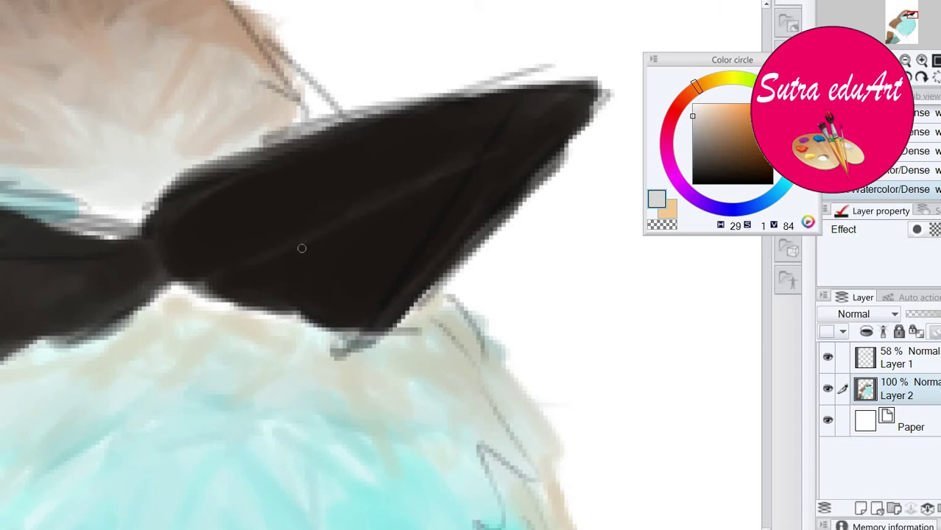
# Set a near-black (H 30, S 16, V 9) and clean up the mask around the white eye highlight.
pyautogui.scroll(-6, 378, 290)
pyautogui.scroll(6, 433, 305)
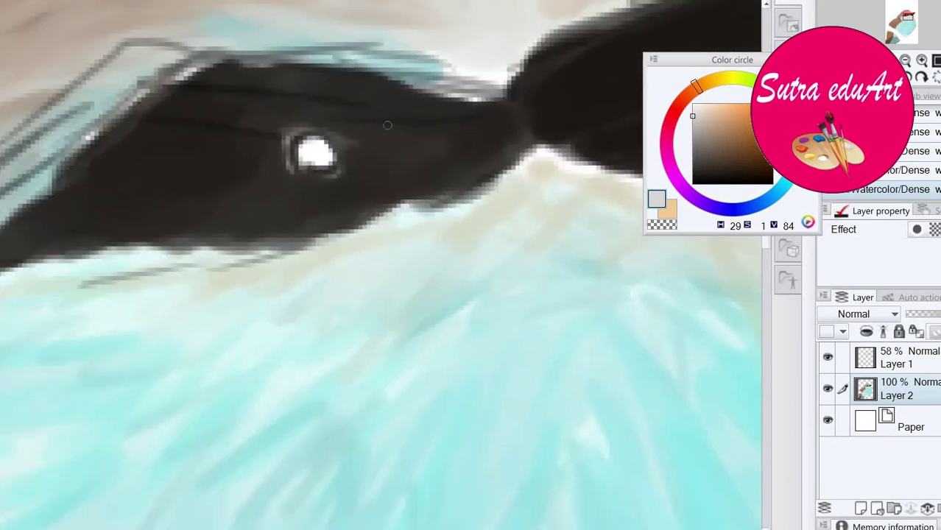
pyautogui.click(705, 177)
pyautogui.scroll(-6, 391, 231)
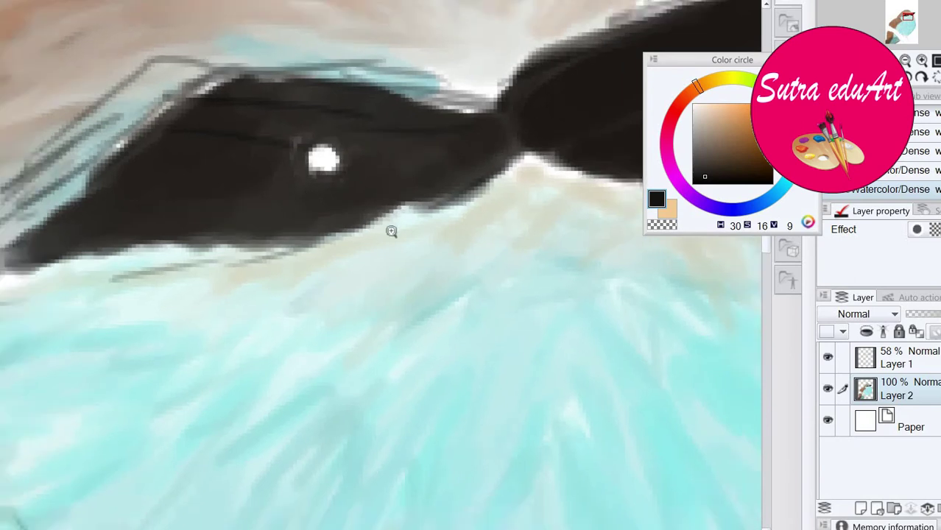
# Soften the eye highlight with light grey (H 30, S 0, V 87), undoing the first strokes and repainting it.
pyautogui.scroll(6, 451, 296)
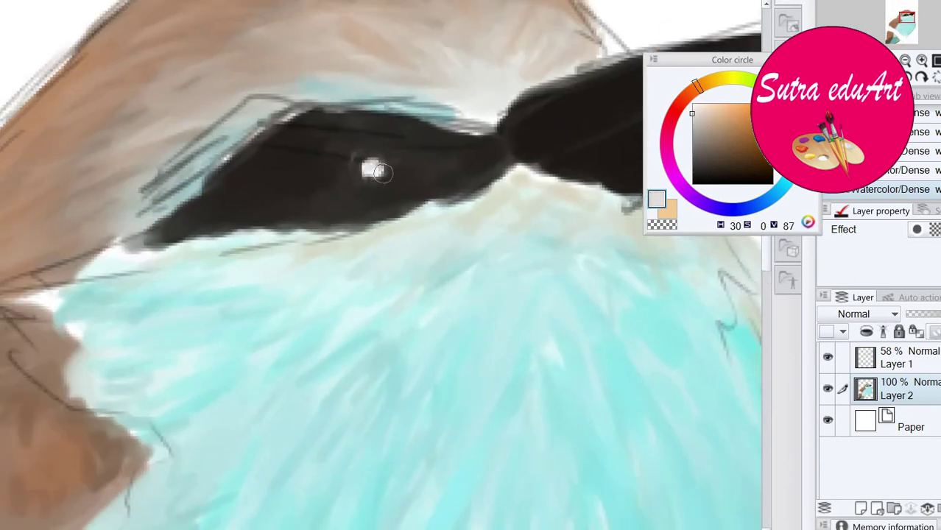
pyautogui.hotkey('ctrl', 'z')
pyautogui.hotkey('ctrl', 'z')
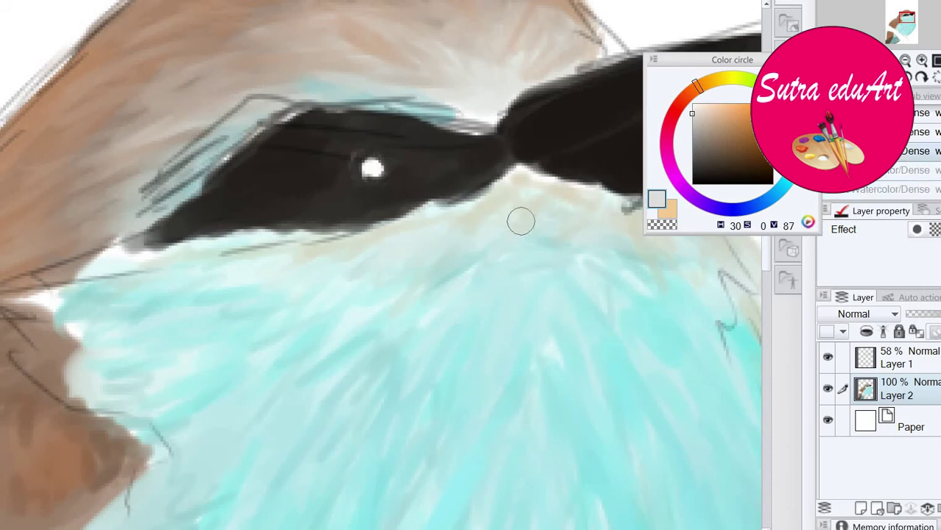
pyautogui.press('.')
pyautogui.press('.')
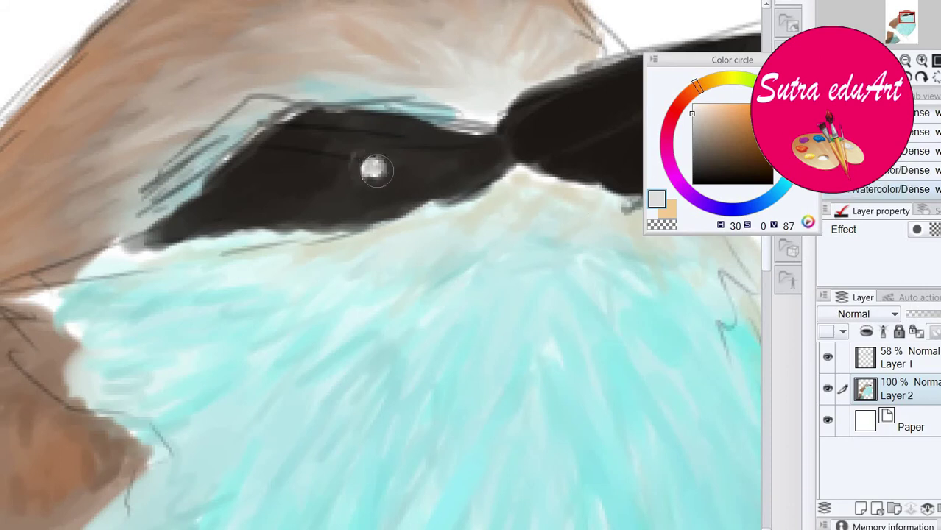
pyautogui.scroll(-5, 376, 171)
pyautogui.scroll(5, 438, 314)
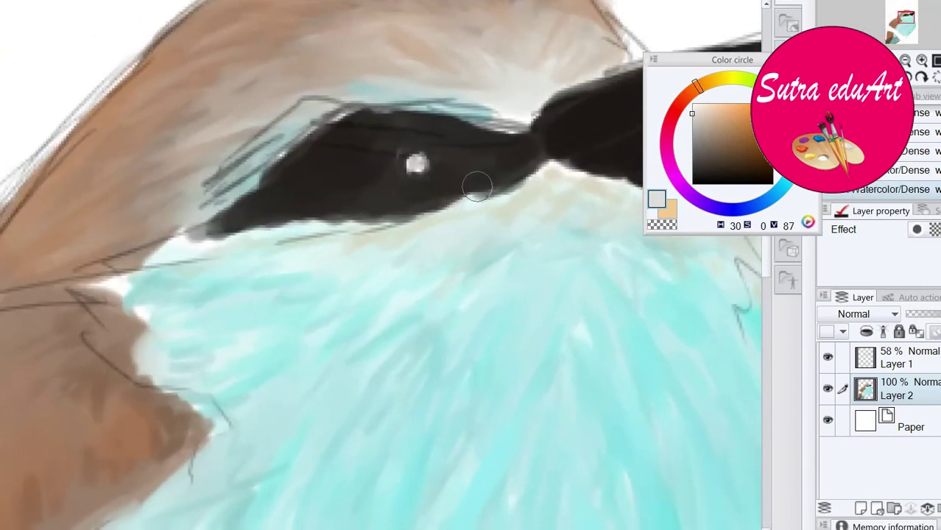
# Sample a pale grey (H 96, S 2, V 89) from the forehead and brush soft feathers along the mask's edges.
pyautogui.keyDown('alt'); pyautogui.click(517, 200); pyautogui.keyUp('alt')
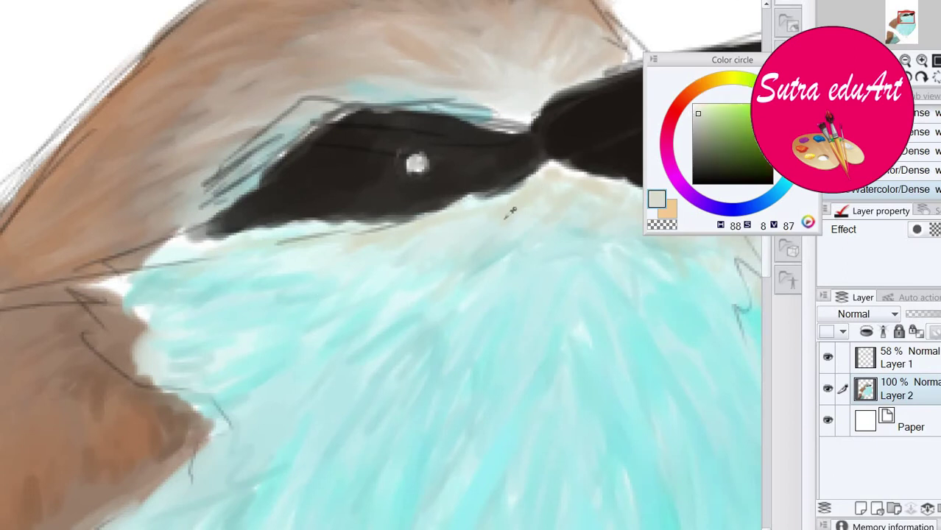
pyautogui.keyDown('alt'); pyautogui.click(518, 90); pyautogui.keyUp('alt')
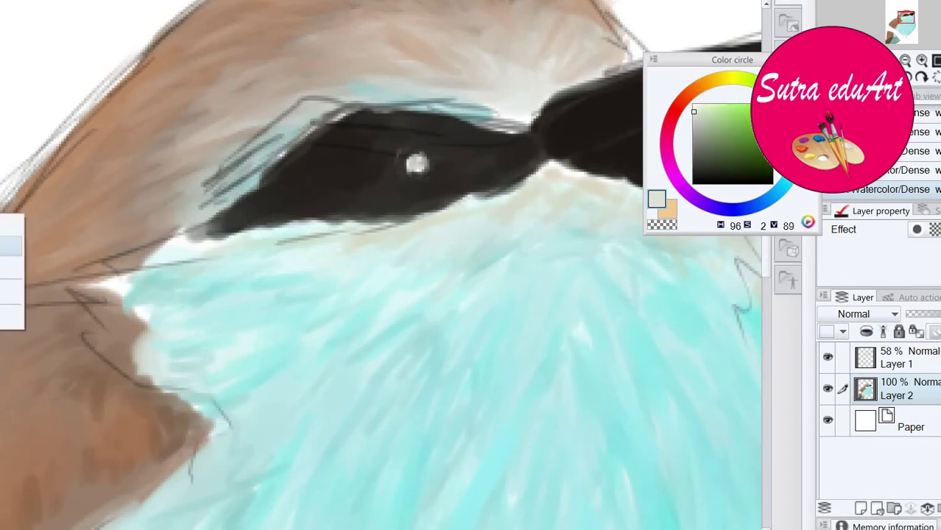
pyautogui.press('Return')
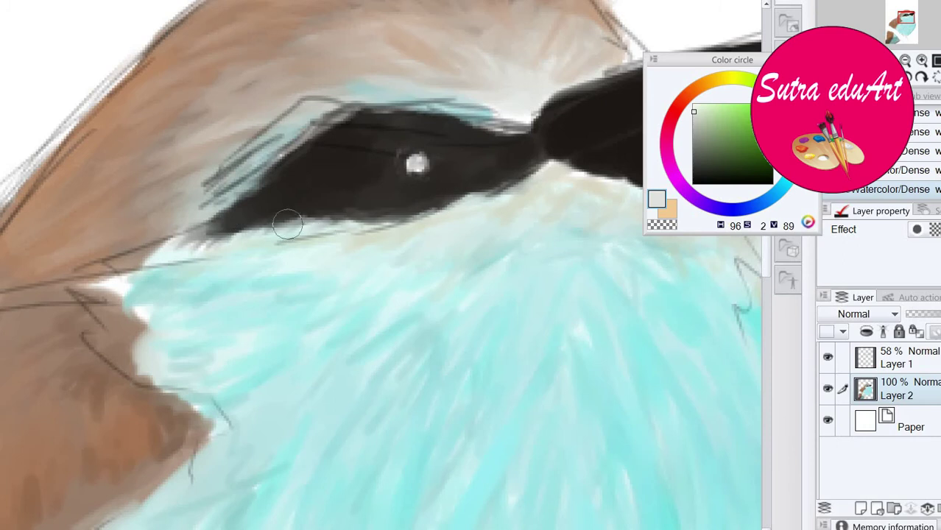
pyautogui.moveTo(567, 176); pyautogui.dragTo(471, 171)
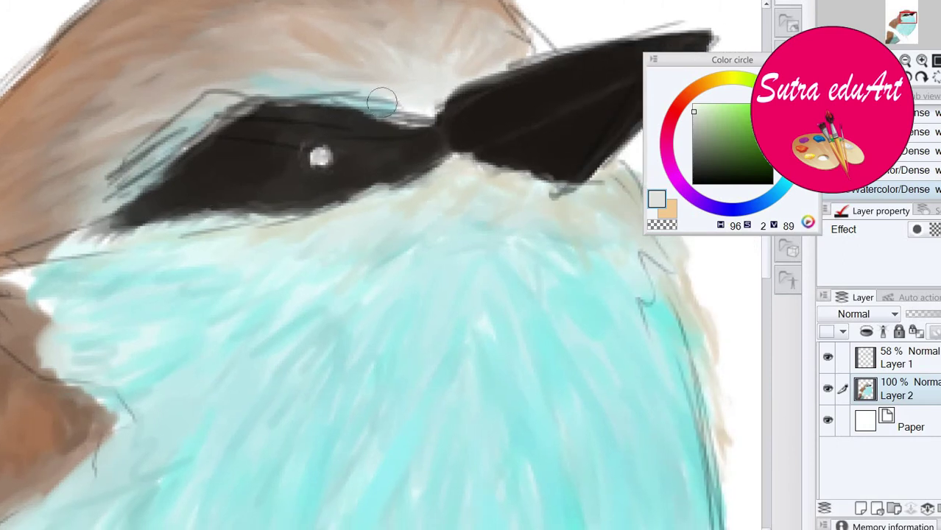
# Set a dark brown (H 32, S 41, V 29) and block in the branch with its small twig stubs at the left end.
pyautogui.scroll(-4, 513, 239)
pyautogui.scroll(-2, 472, 228)
pyautogui.moveTo(494, 203); pyautogui.dragTo(486, 146)
pyautogui.scroll(5, 492, 264)
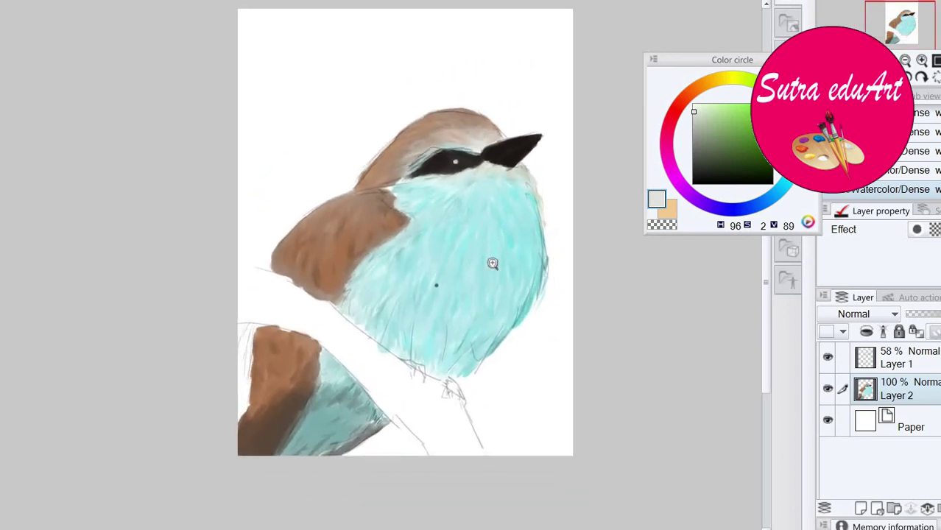
pyautogui.moveTo(519, 182); pyautogui.dragTo(572, 129)
pyautogui.scroll(-4, 407, 298)
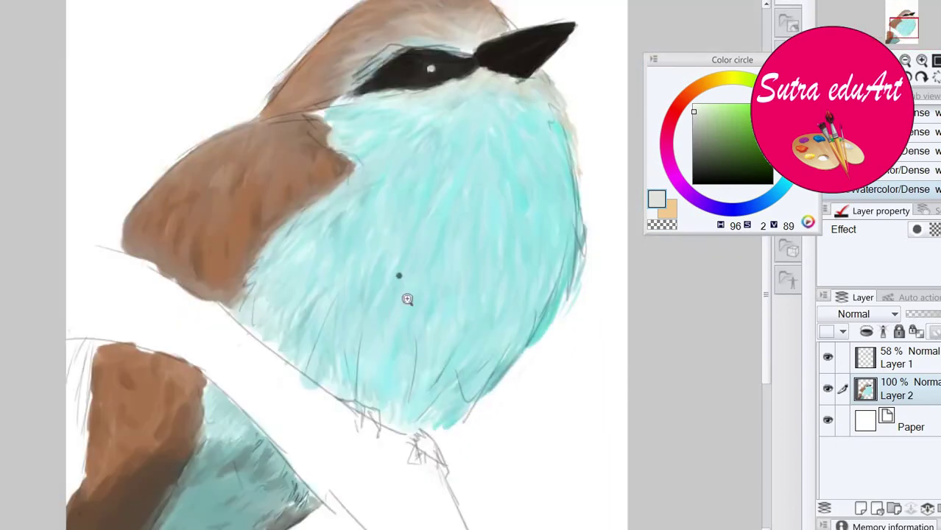
pyautogui.scroll(3, 382, 113)
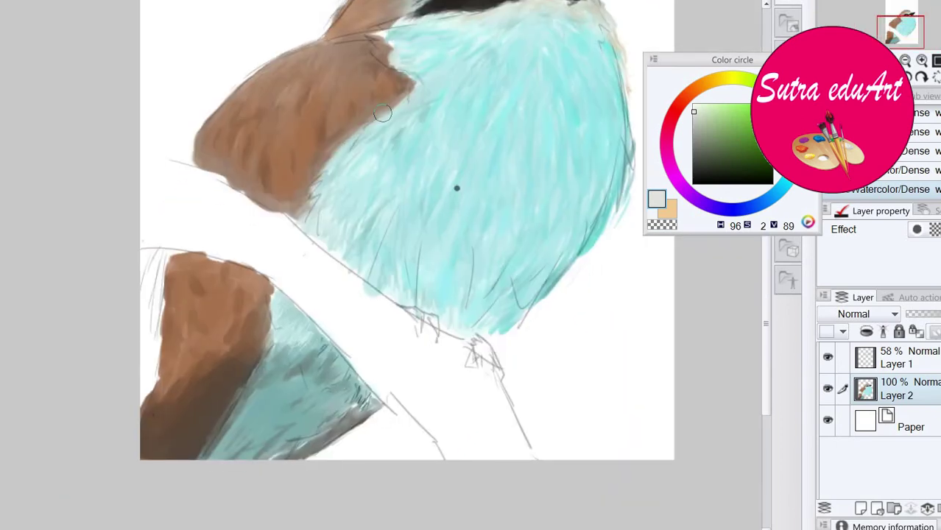
pyautogui.click(725, 161)
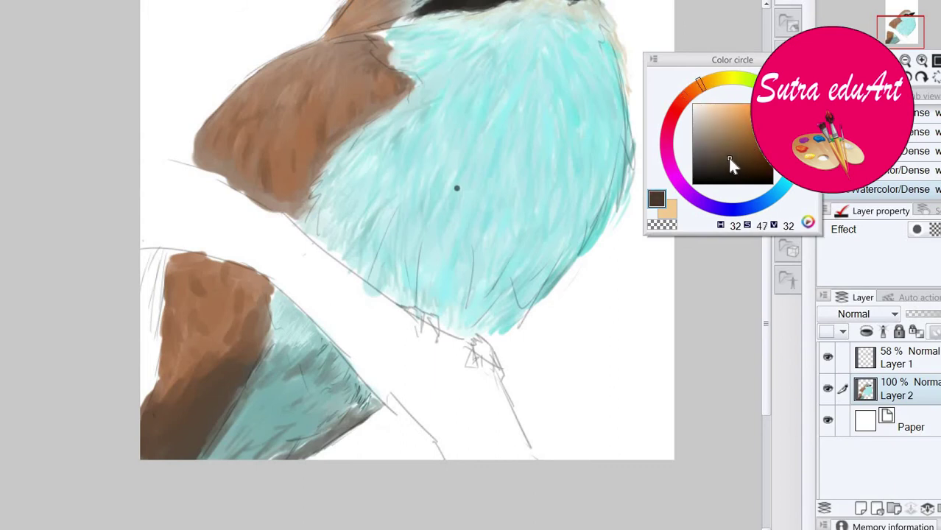
pyautogui.moveTo(455, 450)
pyautogui.mouseDown()
pyautogui.moveTo(478, 456)
pyautogui.moveTo(483, 419)
pyautogui.moveTo(450, 440)
pyautogui.mouseUp()
pyautogui.moveTo(338, 325)
pyautogui.mouseDown()
pyautogui.moveTo(409, 399)
pyautogui.moveTo(311, 305)
pyautogui.moveTo(288, 251)
pyautogui.moveTo(226, 242)
pyautogui.moveTo(264, 260)
pyautogui.moveTo(185, 216)
pyautogui.moveTo(221, 206)
pyautogui.mouseUp()
pyautogui.moveTo(434, 353)
pyautogui.mouseDown()
pyautogui.moveTo(450, 379)
pyautogui.moveTo(450, 416)
pyautogui.moveTo(424, 403)
pyautogui.mouseUp()
pyautogui.moveTo(455, 457); pyautogui.dragTo(514, 435)
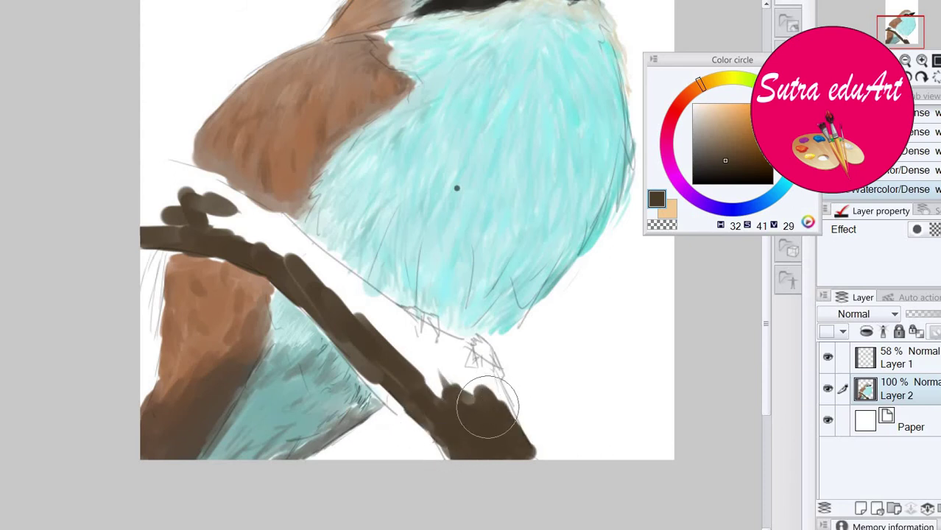
# Layer warm brown (H 32, S 69, V 43) and taupe (H 32, S 31, V 54) strokes along the branch's lower right stretch.
pyautogui.moveTo(463, 371); pyautogui.dragTo(516, 447)
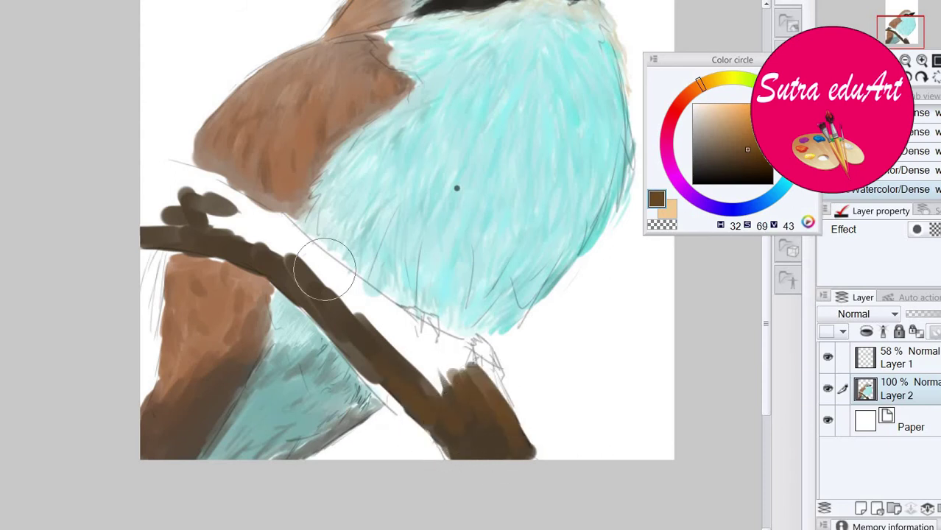
pyautogui.moveTo(342, 299); pyautogui.dragTo(416, 356)
pyautogui.moveTo(718, 138)
pyautogui.mouseDown()
pyautogui.moveTo(728, 143)
pyautogui.moveTo(717, 140)
pyautogui.mouseUp()
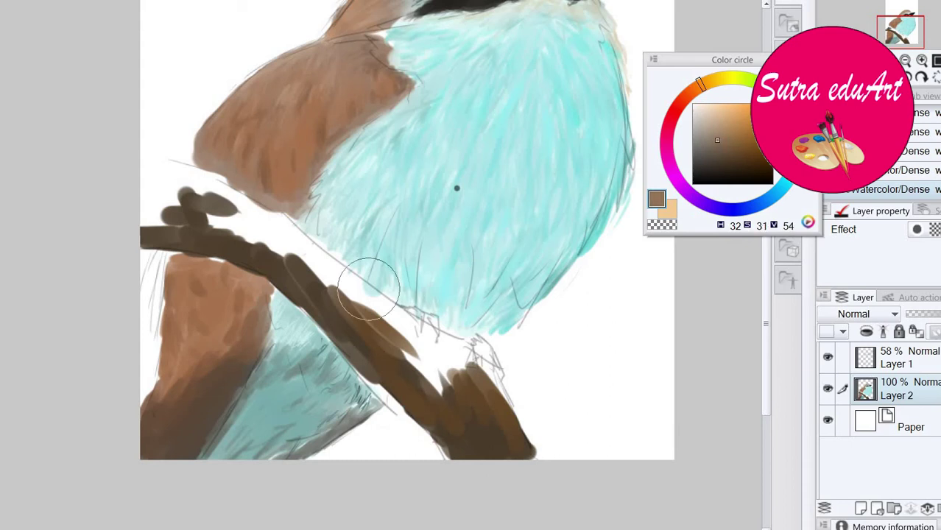
pyautogui.moveTo(356, 293); pyautogui.dragTo(416, 362)
pyautogui.moveTo(321, 281)
pyautogui.mouseDown()
pyautogui.moveTo(452, 372)
pyautogui.moveTo(449, 361)
pyautogui.moveTo(442, 390)
pyautogui.mouseUp()
# Extend the taupe (H 32, S 31, V 54) along the branch's upper side, from below the feet to the left end.
pyautogui.scroll(4, 469, 340)
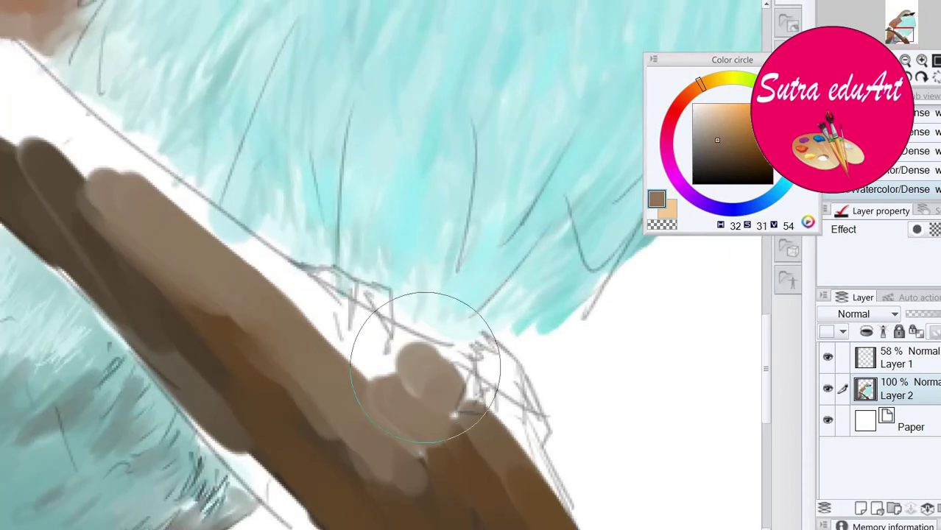
pyautogui.moveTo(370, 366)
pyautogui.mouseDown()
pyautogui.moveTo(433, 375)
pyautogui.moveTo(531, 466)
pyautogui.mouseUp()
pyautogui.moveTo(323, 295); pyautogui.dragTo(471, 411)
pyautogui.moveTo(346, 342)
pyautogui.mouseDown()
pyautogui.moveTo(382, 371)
pyautogui.moveTo(448, 379)
pyautogui.mouseUp()
pyautogui.moveTo(376, 326); pyautogui.dragTo(284, 255)
pyautogui.moveTo(284, 255); pyautogui.dragTo(412, 294)
pyautogui.moveTo(356, 308); pyautogui.dragTo(192, 245)
pyautogui.moveTo(332, 262)
pyautogui.mouseDown()
pyautogui.moveTo(396, 278)
pyautogui.moveTo(227, 174)
pyautogui.moveTo(372, 173)
pyautogui.mouseUp()
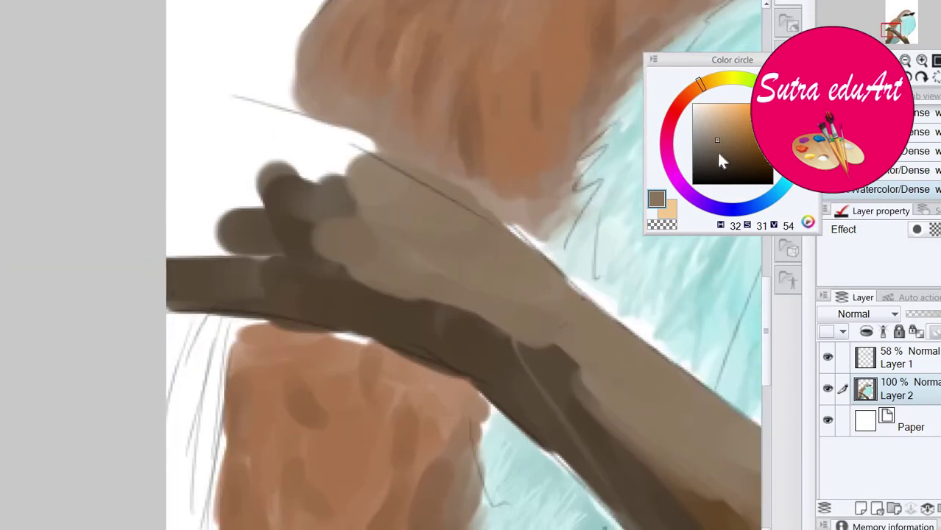
# Pick a greyer brown and paint over the twig stubs to thicken the branch's left end.
pyautogui.click(704, 146)
pyautogui.moveTo(415, 143)
pyautogui.mouseDown()
pyautogui.moveTo(563, 142)
pyautogui.moveTo(456, 139)
pyautogui.moveTo(382, 175)
pyautogui.moveTo(421, 242)
pyautogui.mouseUp()
pyautogui.moveTo(722, 247); pyautogui.dragTo(574, 245)
# Set a light peach (H 32, S 28, V 91) and brush soft highlights along the middle of the branch and its knot.
pyautogui.scroll(-4, 577, 245)
pyautogui.scroll(2, 608, 252)
pyautogui.moveTo(756, 318); pyautogui.dragTo(567, 237)
pyautogui.scroll(2, 567, 237)
pyautogui.moveTo(401, 200); pyautogui.dragTo(619, 143)
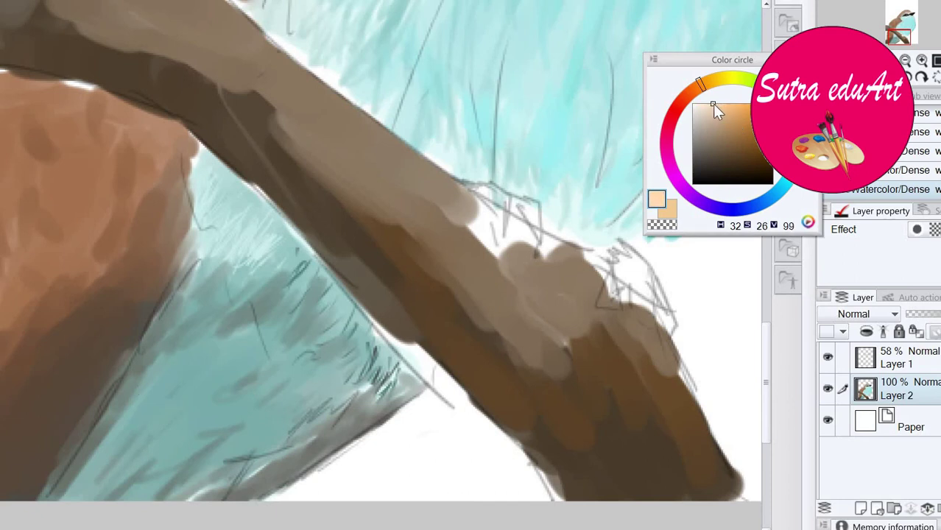
pyautogui.moveTo(713, 106); pyautogui.dragTo(714, 110)
pyautogui.moveTo(322, 184)
pyautogui.mouseDown()
pyautogui.moveTo(455, 286)
pyautogui.moveTo(541, 313)
pyautogui.moveTo(556, 329)
pyautogui.moveTo(504, 349)
pyautogui.moveTo(605, 444)
pyautogui.mouseUp()
pyautogui.moveTo(436, 258); pyautogui.dragTo(478, 305)
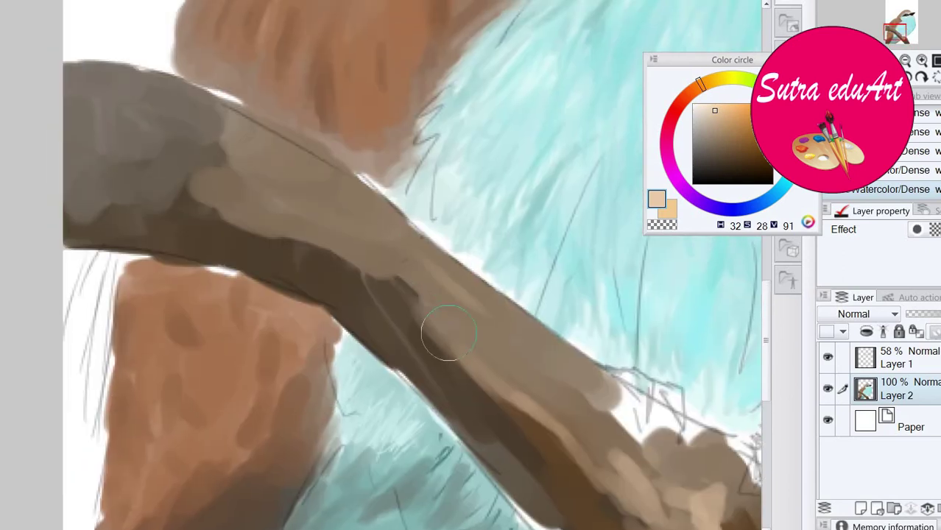
# Add fine peach bark highlights with the G-pen along the branch and over the knot.
pyautogui.moveTo(448, 334)
pyautogui.mouseDown()
pyautogui.moveTo(305, 252)
pyautogui.moveTo(235, 157)
pyautogui.moveTo(375, 241)
pyautogui.moveTo(291, 135)
pyautogui.mouseUp()
pyautogui.moveTo(281, 178); pyautogui.dragTo(370, 242)
pyautogui.moveTo(287, 220)
pyautogui.mouseDown()
pyautogui.moveTo(433, 318)
pyautogui.moveTo(482, 375)
pyautogui.mouseUp()
pyautogui.moveTo(482, 376); pyautogui.dragTo(436, 335)
pyautogui.moveTo(407, 294)
pyautogui.mouseDown()
pyautogui.moveTo(502, 386)
pyautogui.moveTo(460, 362)
pyautogui.mouseUp()
pyautogui.moveTo(456, 358); pyautogui.dragTo(515, 410)
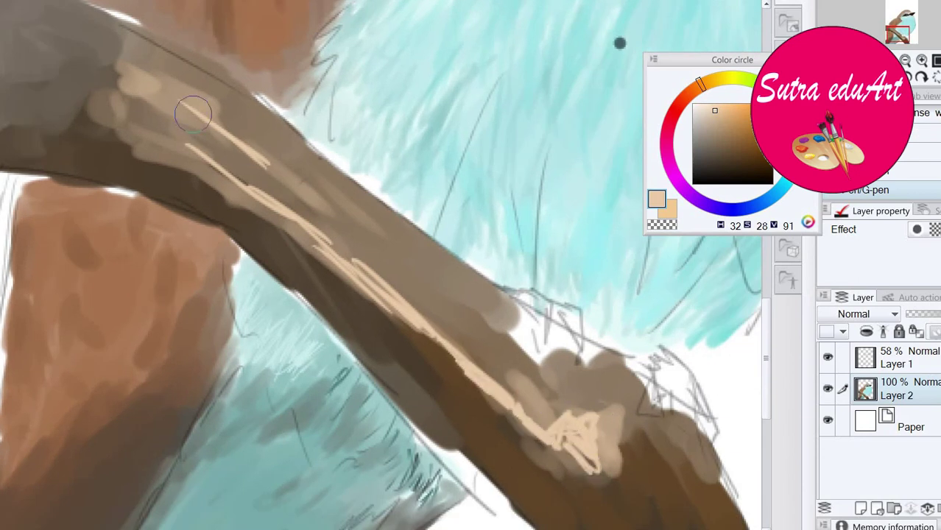
pyautogui.moveTo(382, 253); pyautogui.dragTo(393, 262)
# Draw thin orange-brown grain lines (H 32, S 63, V 65) beside the branch highlights, undoing a stray stroke.
pyautogui.moveTo(752, 146); pyautogui.dragTo(763, 120)
pyautogui.moveTo(316, 197)
pyautogui.mouseDown()
pyautogui.moveTo(392, 261)
pyautogui.moveTo(305, 203)
pyautogui.mouseUp()
pyautogui.hotkey('ctrl', 'z')
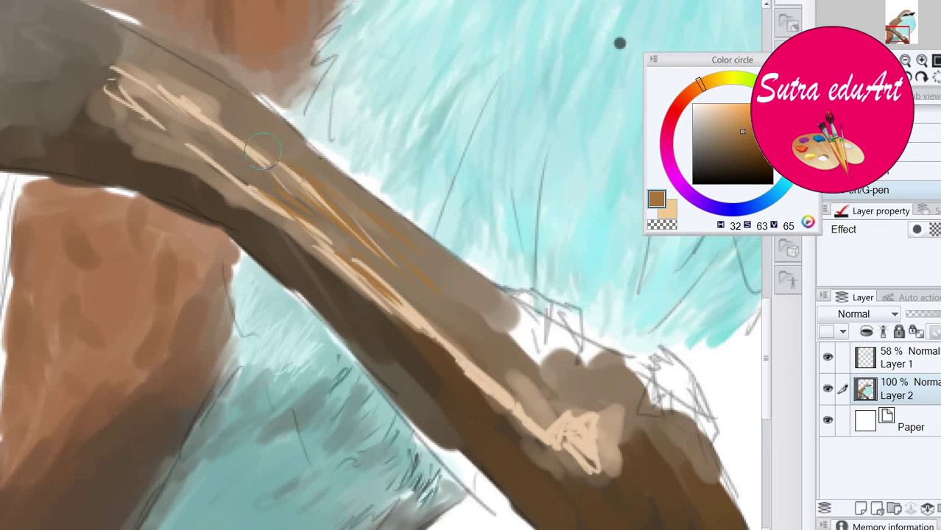
pyautogui.moveTo(492, 364); pyautogui.dragTo(394, 301)
pyautogui.moveTo(409, 320); pyautogui.dragTo(461, 360)
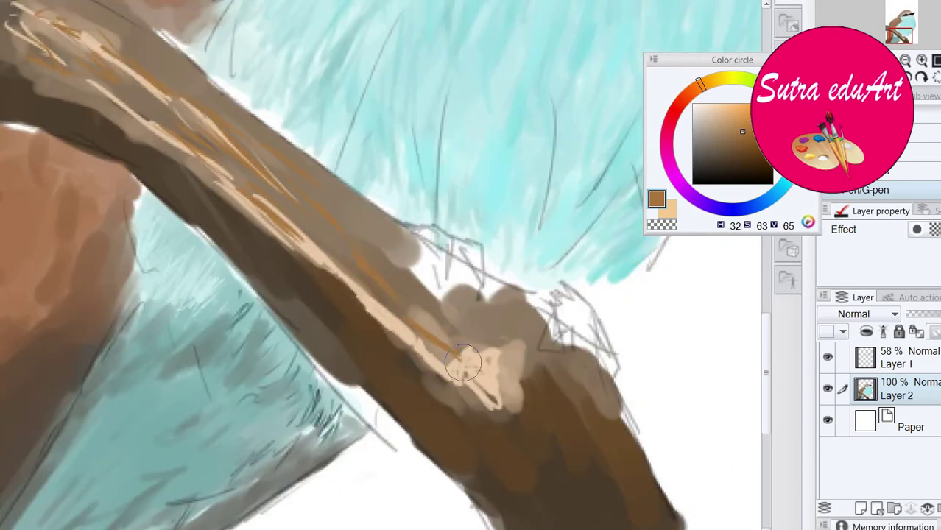
pyautogui.moveTo(320, 252)
pyautogui.mouseDown()
pyautogui.moveTo(425, 345)
pyautogui.moveTo(468, 362)
pyautogui.mouseUp()
# Draw dark brown (H 32, S 44, V 32) bark cracks along the branch and a star-shaped mark on the knot.
pyautogui.moveTo(331, 221); pyautogui.dragTo(395, 296)
pyautogui.moveTo(351, 262); pyautogui.dragTo(402, 324)
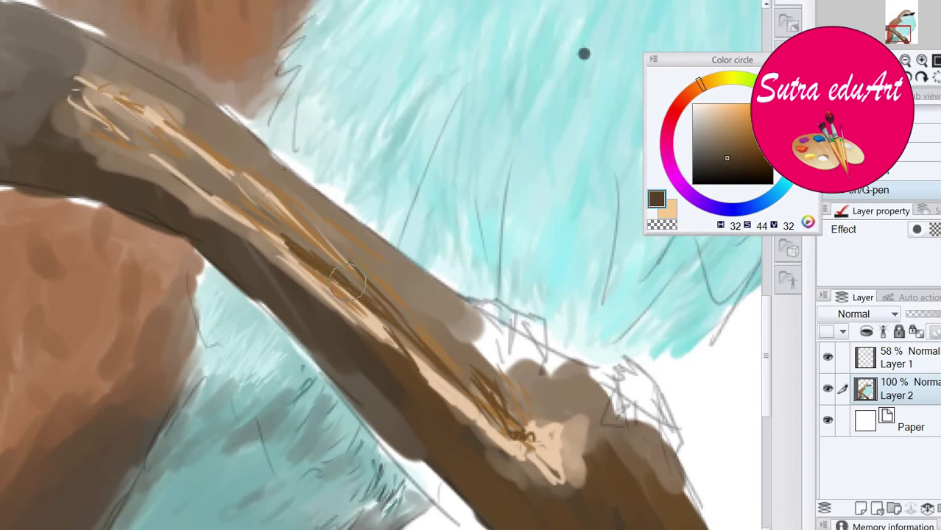
pyautogui.moveTo(287, 239); pyautogui.dragTo(207, 183)
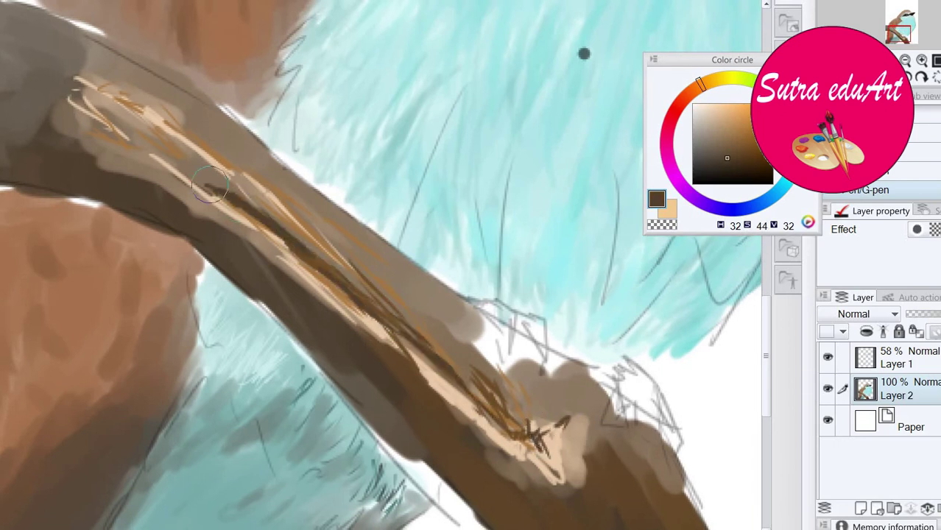
pyautogui.moveTo(184, 150); pyautogui.dragTo(231, 175)
pyautogui.moveTo(211, 133); pyautogui.dragTo(273, 179)
pyautogui.moveTo(187, 68)
pyautogui.mouseDown()
pyautogui.moveTo(261, 141)
pyautogui.moveTo(405, 179)
pyautogui.mouseUp()
# Resample the dark brown (H 32, S 44, V 32), accent the branch's upper edge and blend its left part with watercolor strokes.
pyautogui.keyDown('alt'); pyautogui.click(293, 151); pyautogui.keyUp('alt')
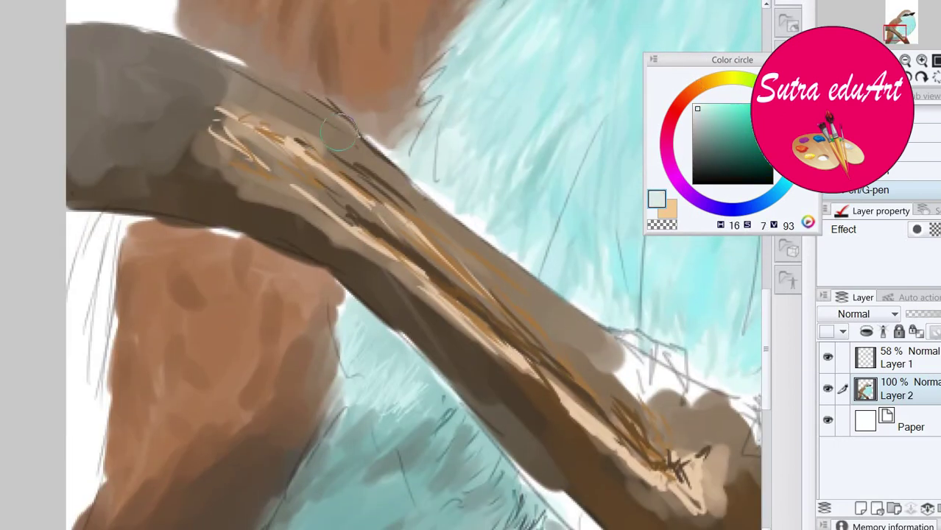
pyautogui.hotkey('ctrl', 'z')
pyautogui.keyDown('alt'); pyautogui.click(434, 262); pyautogui.keyUp('alt')
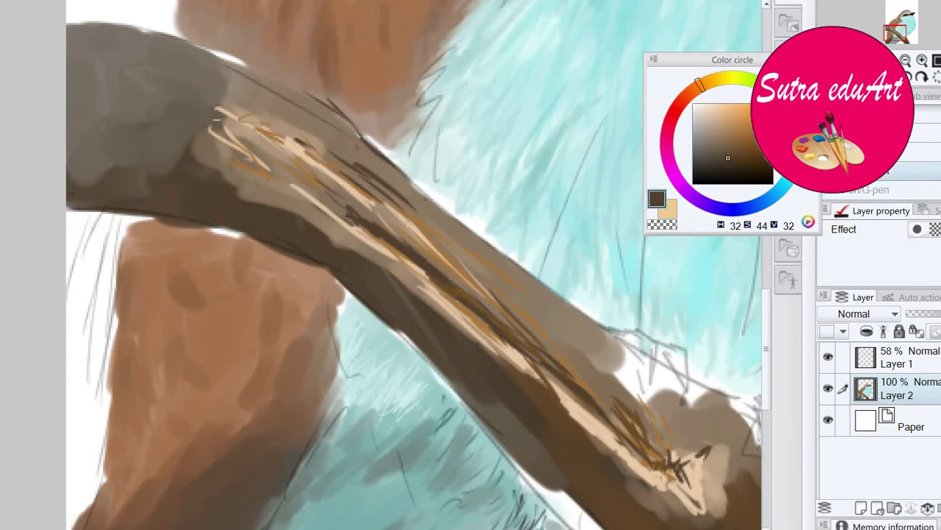
pyautogui.moveTo(365, 141); pyautogui.dragTo(368, 137)
pyautogui.moveTo(365, 141); pyautogui.dragTo(480, 183)
pyautogui.moveTo(370, 122)
pyautogui.mouseDown()
pyautogui.moveTo(264, 78)
pyautogui.moveTo(252, 84)
pyautogui.moveTo(324, 130)
pyautogui.mouseUp()
pyautogui.moveTo(295, 207)
pyautogui.mouseDown()
pyautogui.moveTo(314, 160)
pyautogui.moveTo(221, 212)
pyautogui.mouseUp()
pyautogui.moveTo(310, 162); pyautogui.dragTo(210, 200)
pyautogui.moveTo(210, 147)
pyautogui.mouseDown()
pyautogui.moveTo(259, 145)
pyautogui.moveTo(280, 115)
pyautogui.mouseUp()
pyautogui.moveTo(441, 208)
pyautogui.mouseDown()
pyautogui.moveTo(289, 211)
pyautogui.moveTo(297, 211)
pyautogui.mouseUp()
pyautogui.moveTo(221, 206); pyautogui.dragTo(246, 193)
pyautogui.moveTo(368, 260); pyautogui.dragTo(324, 229)
pyautogui.moveTo(335, 246)
pyautogui.mouseDown()
pyautogui.moveTo(300, 222)
pyautogui.moveTo(221, 204)
pyautogui.mouseUp()
pyautogui.moveTo(273, 279); pyautogui.dragTo(221, 234)
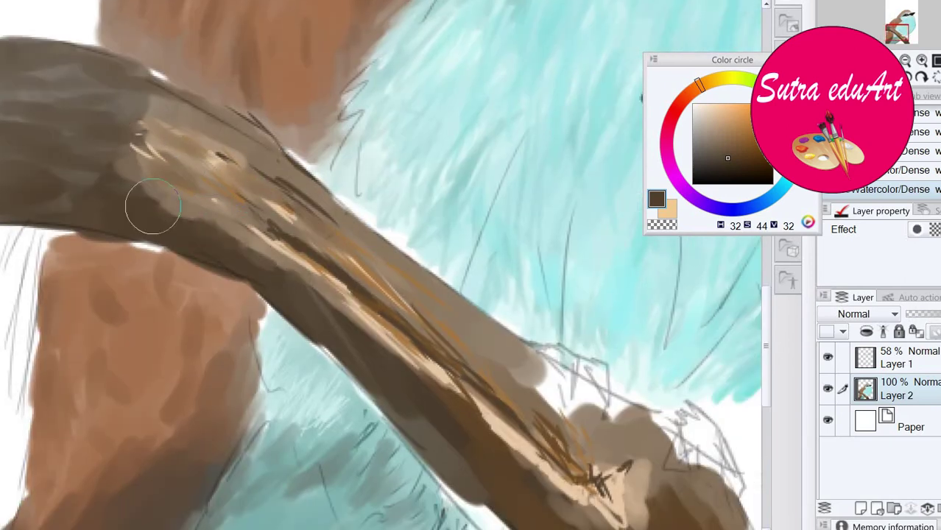
# Blend the highlights near the knot and fill the white gaps between the branch and the bird's feet.
pyautogui.moveTo(402, 395); pyautogui.dragTo(354, 362)
pyautogui.moveTo(413, 372)
pyautogui.mouseDown()
pyautogui.moveTo(410, 395)
pyautogui.moveTo(500, 434)
pyautogui.mouseUp()
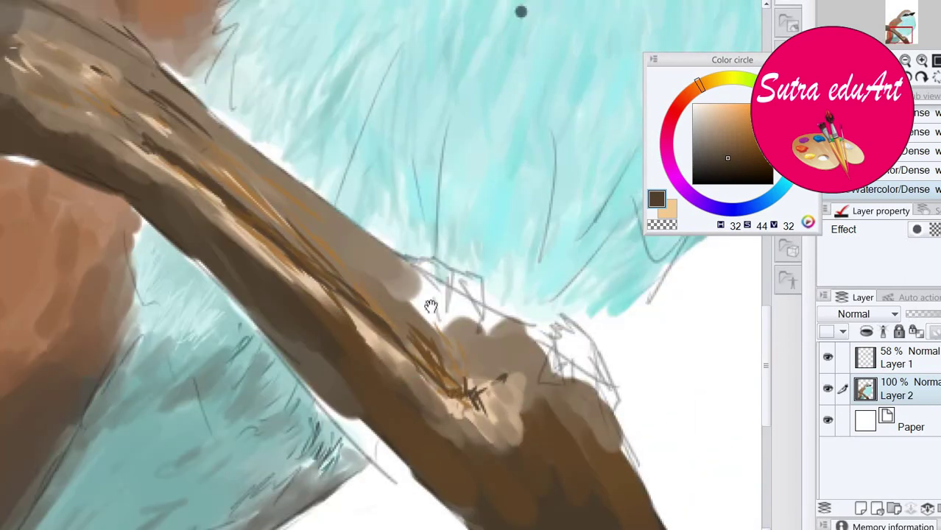
pyautogui.moveTo(431, 307); pyautogui.dragTo(357, 269)
pyautogui.moveTo(353, 258); pyautogui.dragTo(417, 286)
pyautogui.moveTo(473, 357); pyautogui.dragTo(404, 296)
pyautogui.moveTo(434, 436)
pyautogui.mouseDown()
pyautogui.moveTo(348, 418)
pyautogui.moveTo(452, 391)
pyautogui.moveTo(430, 446)
pyautogui.mouseUp()
pyautogui.moveTo(326, 431); pyautogui.dragTo(364, 472)
pyautogui.moveTo(280, 383); pyautogui.dragTo(251, 352)
pyautogui.moveTo(474, 313)
pyautogui.mouseDown()
pyautogui.moveTo(531, 311)
pyautogui.moveTo(403, 254)
pyautogui.moveTo(464, 254)
pyautogui.mouseUp()
pyautogui.moveTo(703, 133)
pyautogui.mouseDown()
pyautogui.moveTo(710, 148)
pyautogui.moveTo(714, 138)
pyautogui.mouseUp()
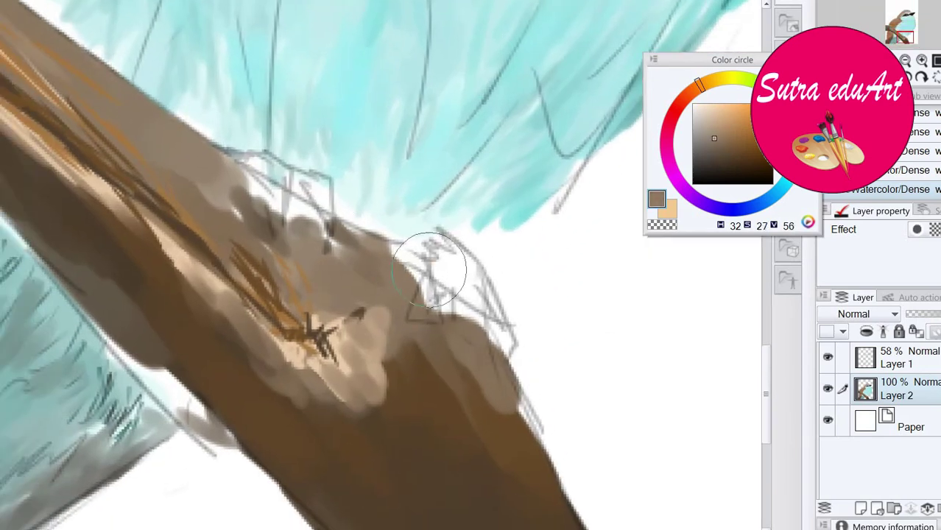
pyautogui.moveTo(447, 271)
pyautogui.mouseDown()
pyautogui.moveTo(482, 300)
pyautogui.moveTo(488, 343)
pyautogui.moveTo(460, 251)
pyautogui.mouseUp()
pyautogui.hotkey('ctrl', 'z')
pyautogui.hotkey('ctrl', 'z')
pyautogui.hotkey('ctrl', 'z')
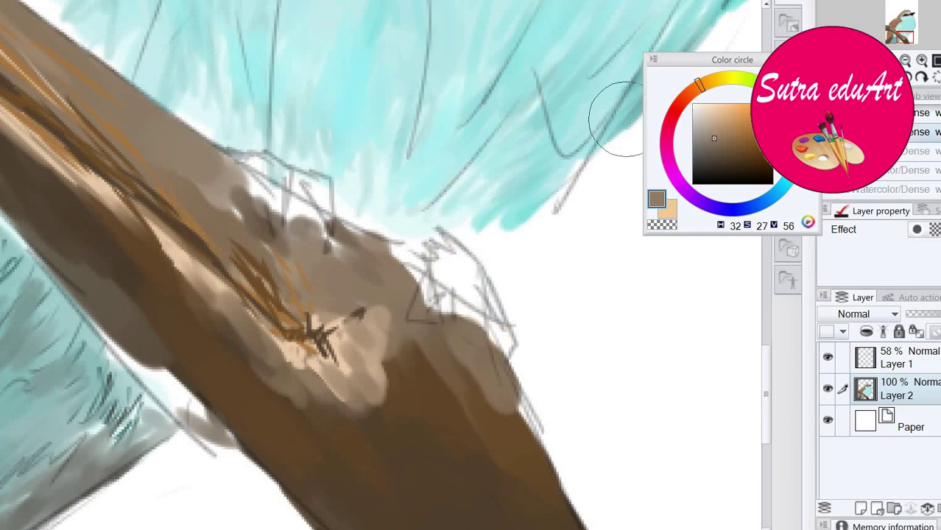
# Set a dark grey (H 32, S 2, V 40) and paint both of the bird's feet.
pyautogui.moveTo(709, 159); pyautogui.dragTo(693, 152)
pyautogui.moveTo(416, 254)
pyautogui.mouseDown()
pyautogui.moveTo(451, 273)
pyautogui.moveTo(441, 269)
pyautogui.moveTo(436, 231)
pyautogui.mouseUp()
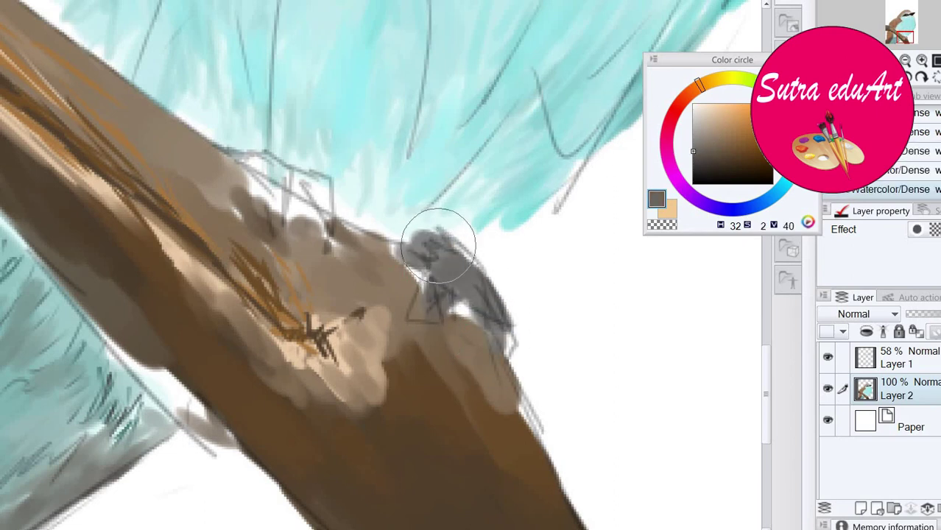
pyautogui.moveTo(272, 166)
pyautogui.mouseDown()
pyautogui.moveTo(257, 183)
pyautogui.moveTo(288, 204)
pyautogui.moveTo(241, 151)
pyautogui.moveTo(275, 207)
pyautogui.moveTo(321, 184)
pyautogui.moveTo(324, 201)
pyautogui.moveTo(249, 168)
pyautogui.moveTo(360, 233)
pyautogui.moveTo(425, 239)
pyautogui.moveTo(446, 304)
pyautogui.moveTo(497, 339)
pyautogui.moveTo(452, 252)
pyautogui.mouseUp()
# Paint the claws in lighter grey (H 32, S 7, V 54), and sample a brown (H 32, S 50, V 40) from the branch.
pyautogui.click(697, 140)
pyautogui.moveTo(436, 303); pyautogui.dragTo(494, 355)
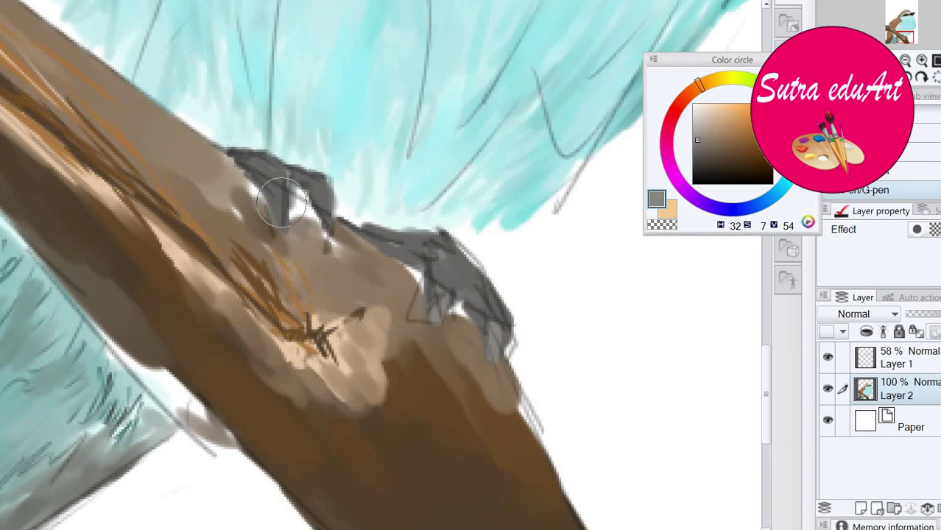
pyautogui.moveTo(282, 200); pyautogui.dragTo(324, 240)
pyautogui.keyDown('alt'); pyautogui.click(84, 236); pyautogui.keyUp('alt')
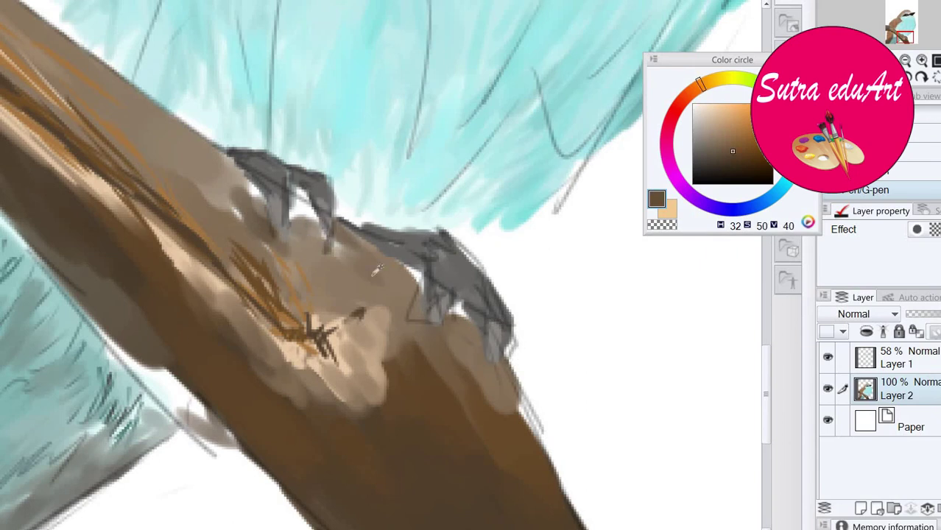
pyautogui.moveTo(648, 529)
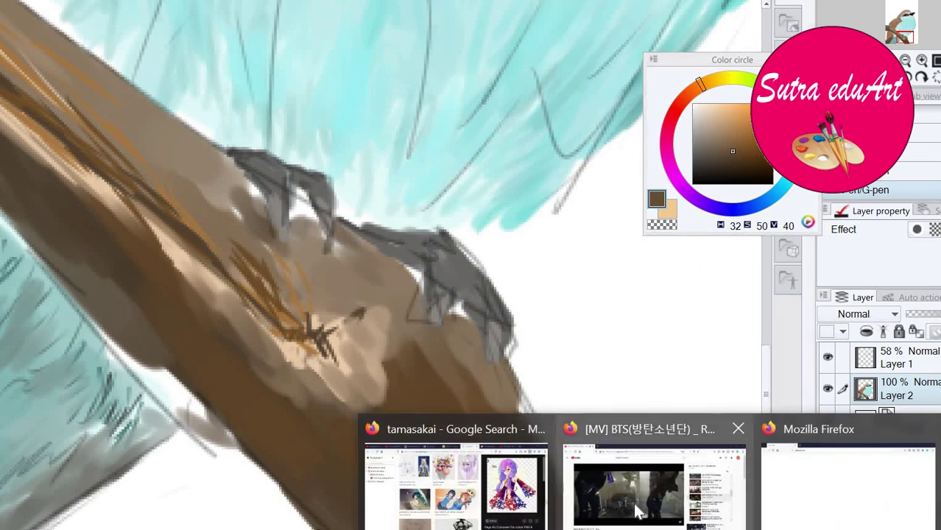
pyautogui.click(638, 508)
pyautogui.click(496, 354)
pyautogui.hotkey('alt', 'Tab')
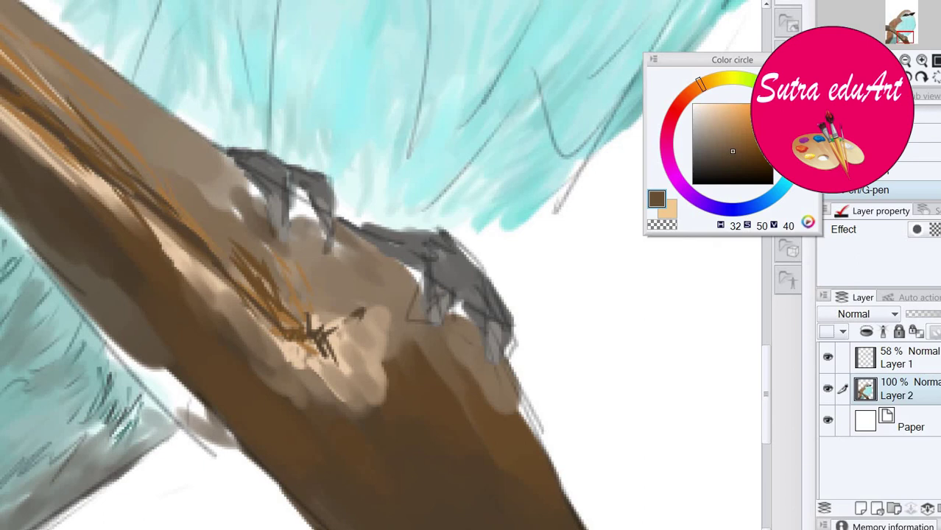
# Fill the white gaps between the toes of both feet with the branch brown.
pyautogui.moveTo(296, 209); pyautogui.dragTo(295, 227)
pyautogui.moveTo(303, 203); pyautogui.dragTo(305, 212)
pyautogui.moveTo(254, 192); pyautogui.dragTo(262, 215)
pyautogui.moveTo(319, 221); pyautogui.dragTo(328, 246)
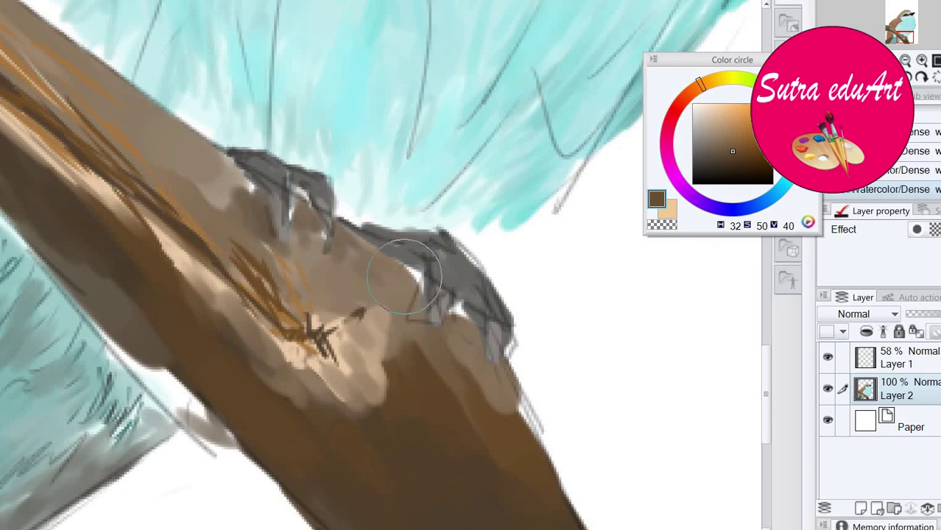
pyautogui.moveTo(405, 276)
pyautogui.mouseDown()
pyautogui.moveTo(447, 304)
pyautogui.moveTo(478, 354)
pyautogui.mouseUp()
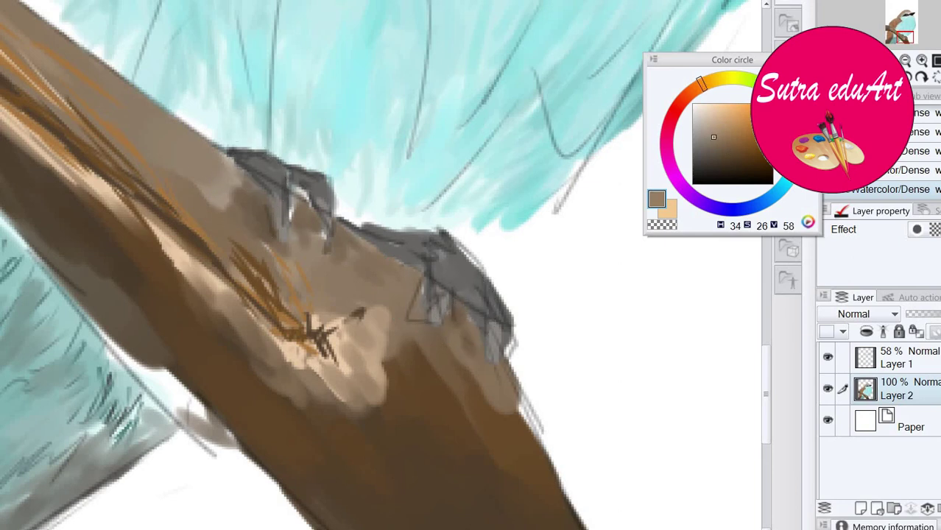
# Smooth the bark around the feet and both branch edges with taupe (H 34, S 26, V 58), redoing the lower edge.
pyautogui.moveTo(221, 214)
pyautogui.mouseDown()
pyautogui.moveTo(306, 221)
pyautogui.moveTo(321, 232)
pyautogui.moveTo(300, 226)
pyautogui.mouseUp()
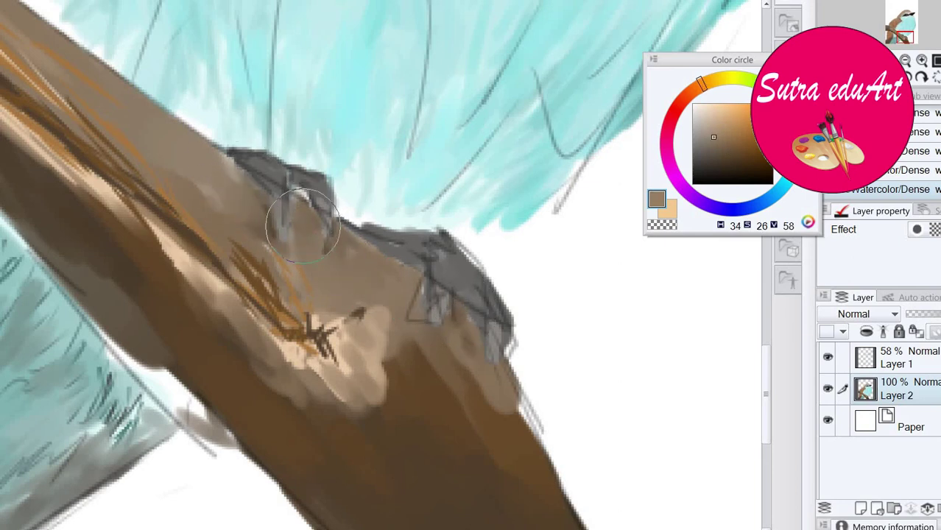
pyautogui.moveTo(453, 331); pyautogui.dragTo(551, 471)
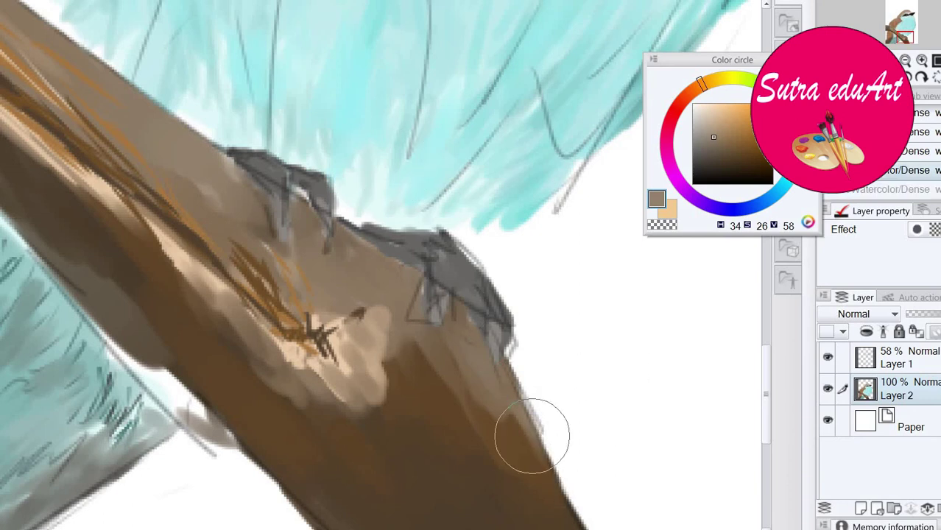
pyautogui.moveTo(531, 435); pyautogui.dragTo(559, 483)
pyautogui.moveTo(218, 398)
pyautogui.mouseDown()
pyautogui.moveTo(199, 399)
pyautogui.moveTo(278, 501)
pyautogui.mouseUp()
pyautogui.moveTo(197, 413)
pyautogui.mouseDown()
pyautogui.moveTo(202, 379)
pyautogui.moveTo(209, 409)
pyautogui.mouseUp()
pyautogui.hotkey('ctrl', 'z')
pyautogui.hotkey('ctrl', 'z')
pyautogui.moveTo(172, 384); pyautogui.dragTo(341, 519)
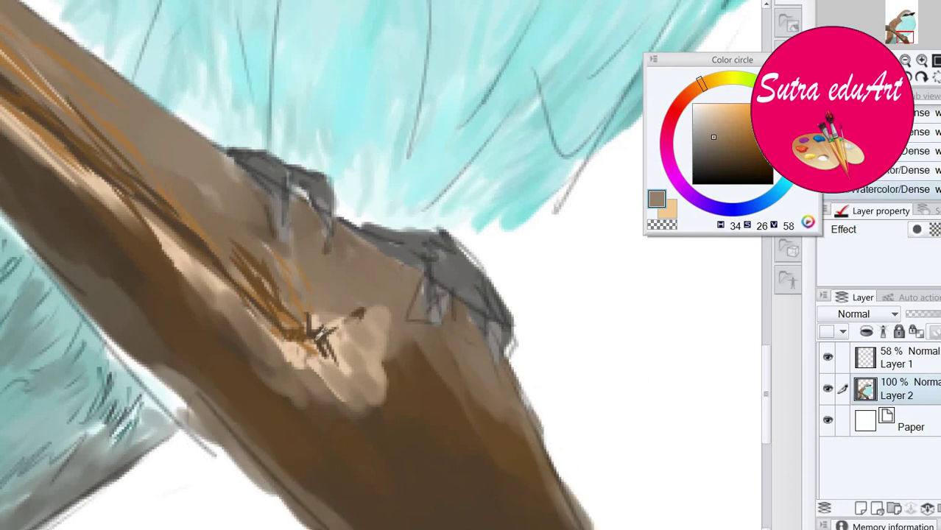
# Sample dark brown (H 31, S 43, V 34) from the knot and shade the branch's underside, blending around the knot and claws.
pyautogui.keyDown('alt'); pyautogui.click(316, 341); pyautogui.keyUp('alt')
pyautogui.moveTo(163, 361); pyautogui.dragTo(134, 316)
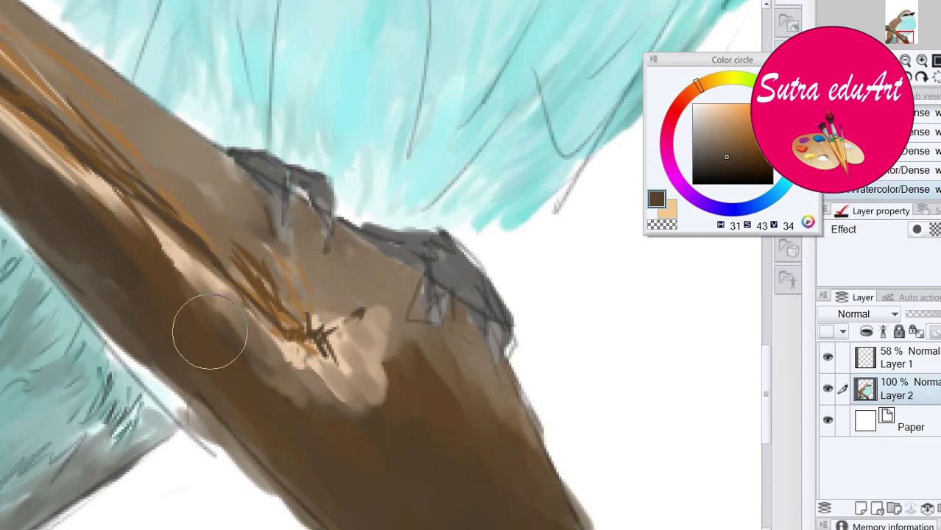
pyautogui.moveTo(262, 378)
pyautogui.mouseDown()
pyautogui.moveTo(347, 377)
pyautogui.moveTo(399, 342)
pyautogui.moveTo(542, 487)
pyautogui.moveTo(493, 410)
pyautogui.moveTo(561, 515)
pyautogui.mouseUp()
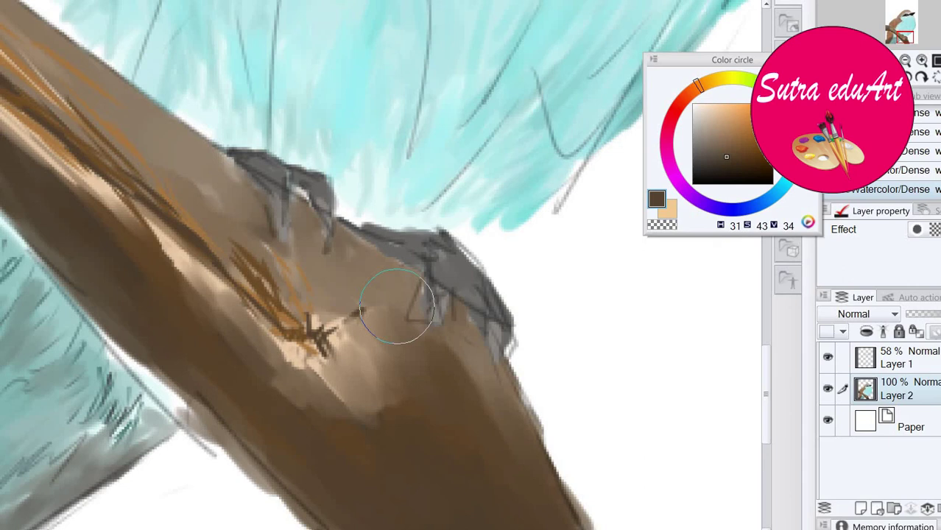
pyautogui.moveTo(378, 286); pyautogui.dragTo(436, 340)
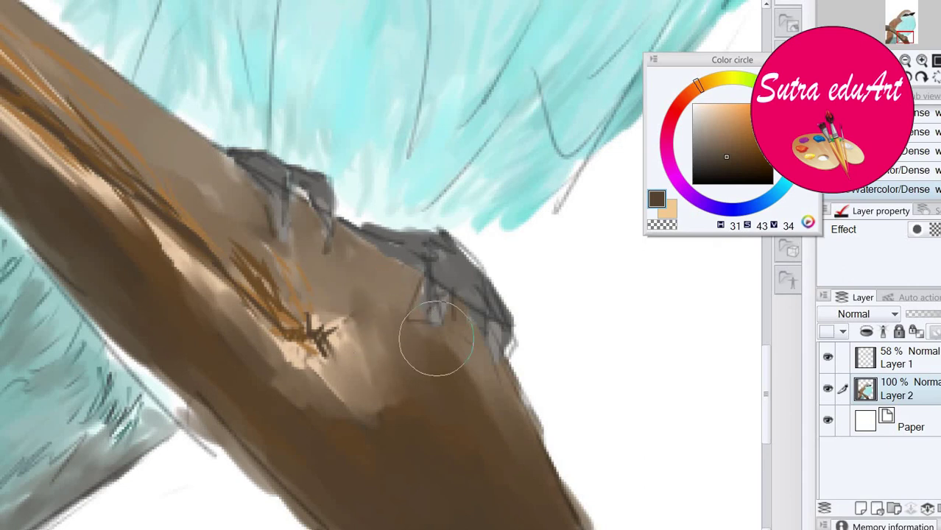
# Shade the branch's left end and its underside above the brown tail feathers with dark brown, smoothing the lower edge.
pyautogui.moveTo(246, 179); pyautogui.dragTo(392, 322)
pyautogui.moveTo(174, 195)
pyautogui.mouseDown()
pyautogui.moveTo(358, 309)
pyautogui.moveTo(434, 382)
pyautogui.moveTo(419, 325)
pyautogui.moveTo(143, 162)
pyautogui.moveTo(318, 199)
pyautogui.mouseUp()
pyautogui.moveTo(232, 122)
pyautogui.mouseDown()
pyautogui.moveTo(199, 106)
pyautogui.moveTo(212, 170)
pyautogui.mouseUp()
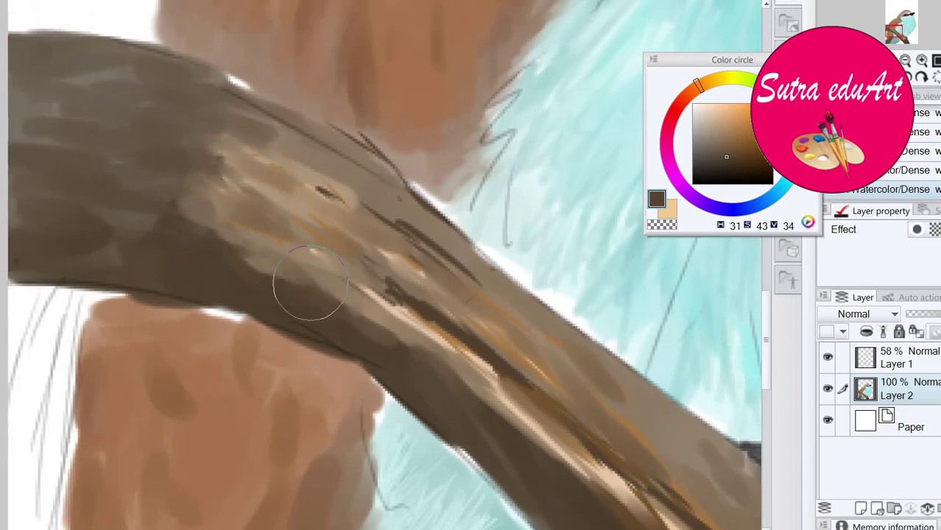
pyautogui.moveTo(309, 285); pyautogui.dragTo(406, 340)
pyautogui.moveTo(254, 305); pyautogui.dragTo(231, 303)
pyautogui.moveTo(202, 229); pyautogui.dragTo(315, 161)
pyautogui.moveTo(173, 207); pyautogui.dragTo(404, 277)
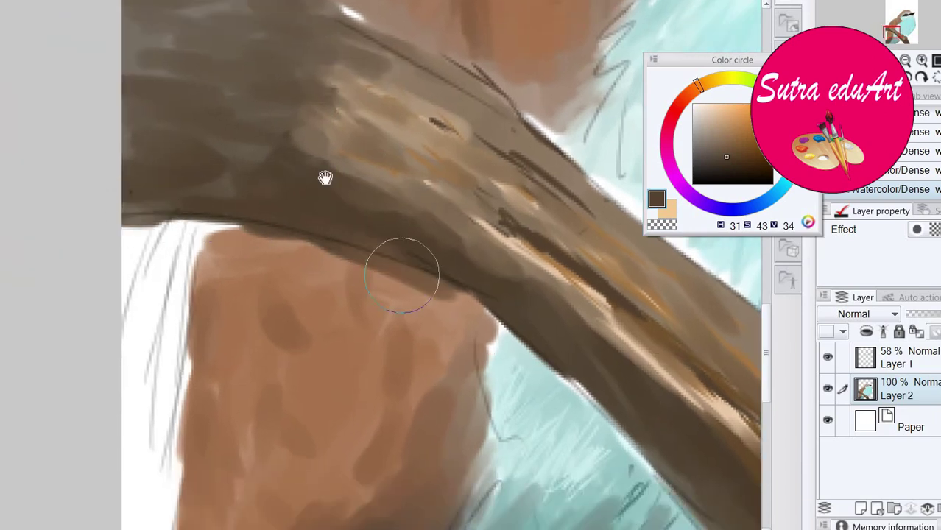
pyautogui.moveTo(326, 178); pyautogui.dragTo(254, 151)
pyautogui.moveTo(105, 168); pyautogui.dragTo(375, 242)
pyautogui.moveTo(442, 290); pyautogui.dragTo(307, 223)
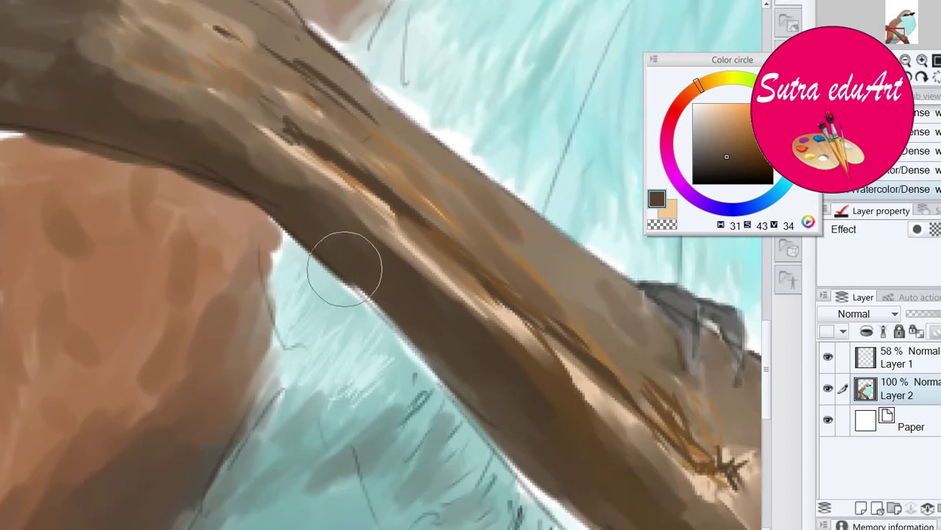
# Darken the branch's lower edge from the middle down past the knot with dark brown, redoing one stroke.
pyautogui.moveTo(376, 212); pyautogui.dragTo(212, 124)
pyautogui.moveTo(369, 352)
pyautogui.mouseDown()
pyautogui.moveTo(432, 426)
pyautogui.moveTo(251, 271)
pyautogui.moveTo(380, 411)
pyautogui.mouseUp()
pyautogui.hotkey('ctrl', 'z')
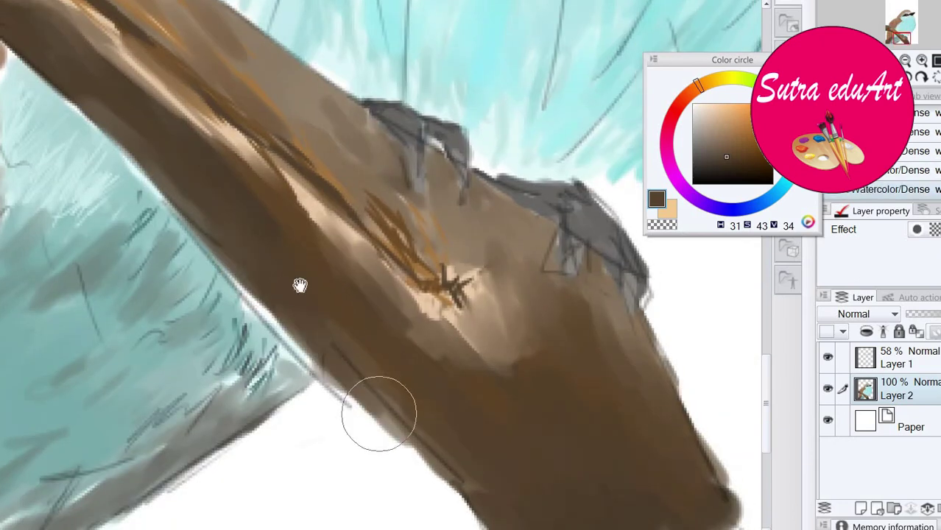
pyautogui.moveTo(298, 284); pyautogui.dragTo(236, 221)
pyautogui.moveTo(289, 295); pyautogui.dragTo(371, 382)
# Sample turquoise (S 45, V 87) from the breast and draw fine feather strokes across it with the G-pen.
pyautogui.scroll(-8, 409, 298)
pyautogui.scroll(4, 444, 326)
pyautogui.scroll(2, 443, 326)
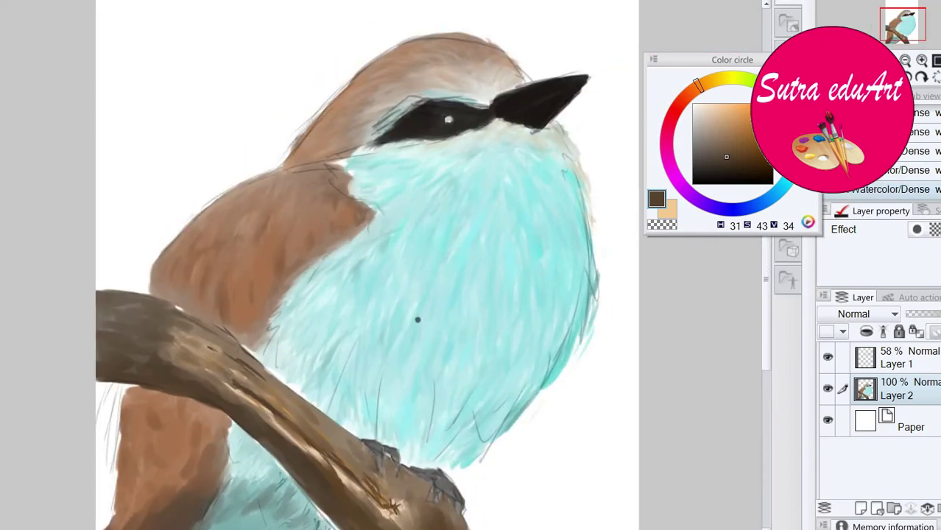
pyautogui.keyDown('alt'); pyautogui.click(417, 319); pyautogui.keyUp('alt')
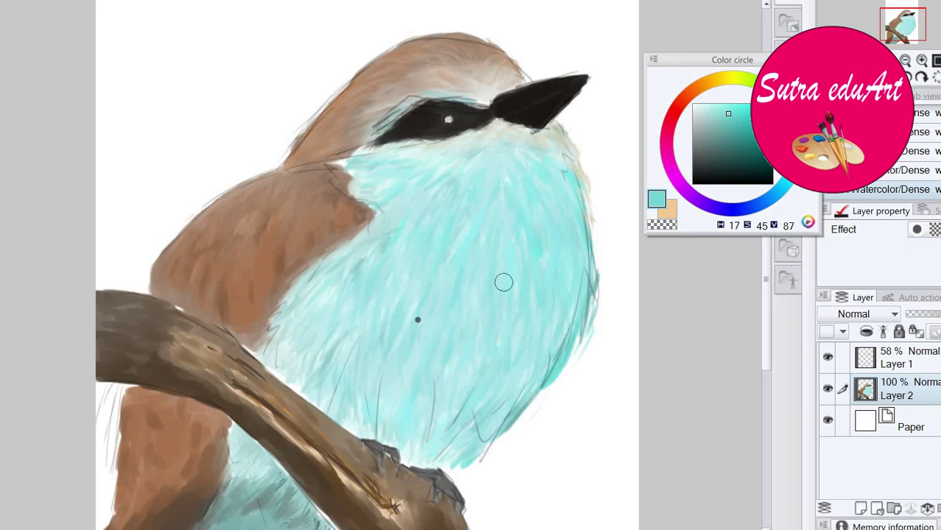
pyautogui.press('p')
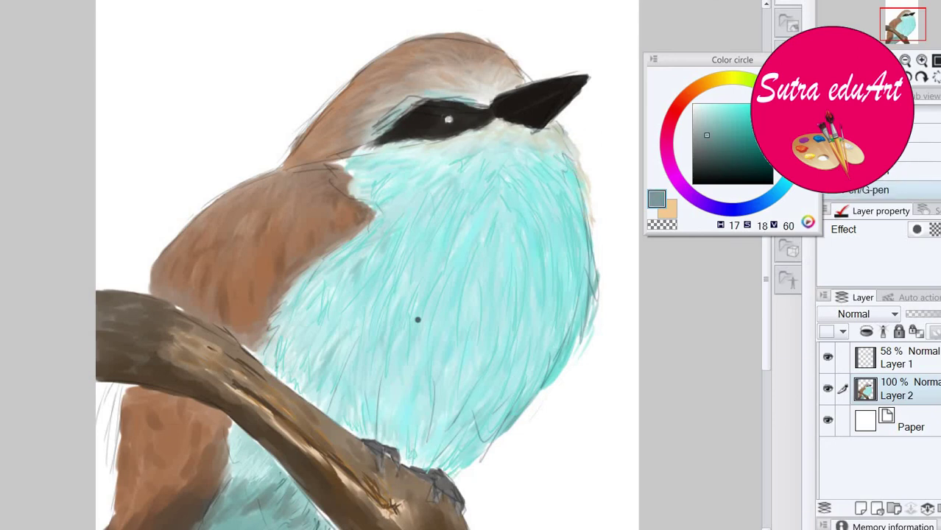
# Draw thin grey-teal feather strokes (S 18, V 60) over the tops of the feet and along the breast's outer edge.
pyautogui.moveTo(413, 454); pyautogui.dragTo(410, 466)
pyautogui.scroll(-1, 559, 328)
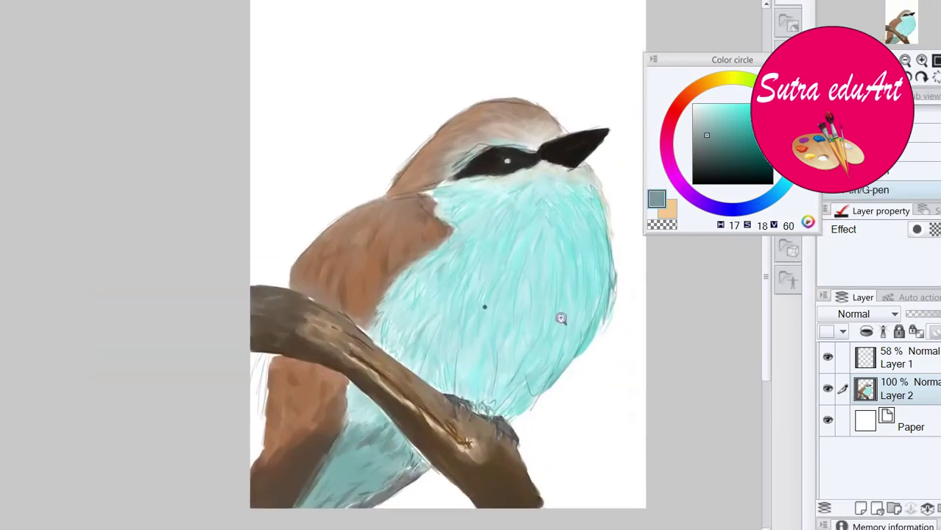
pyautogui.scroll(1, 560, 317)
pyautogui.moveTo(596, 302); pyautogui.dragTo(531, 381)
pyautogui.scroll(-1, 531, 354)
pyautogui.moveTo(535, 241); pyautogui.dragTo(552, 134)
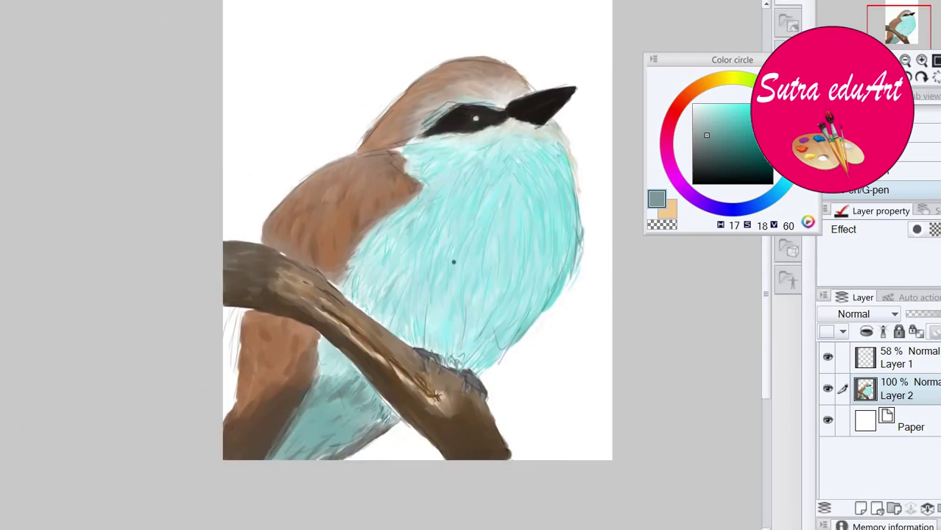
# Sign the drawing with the G-pen in near-black teal (S 55, V 11) on the white area beside the branch.
pyautogui.click(736, 175)
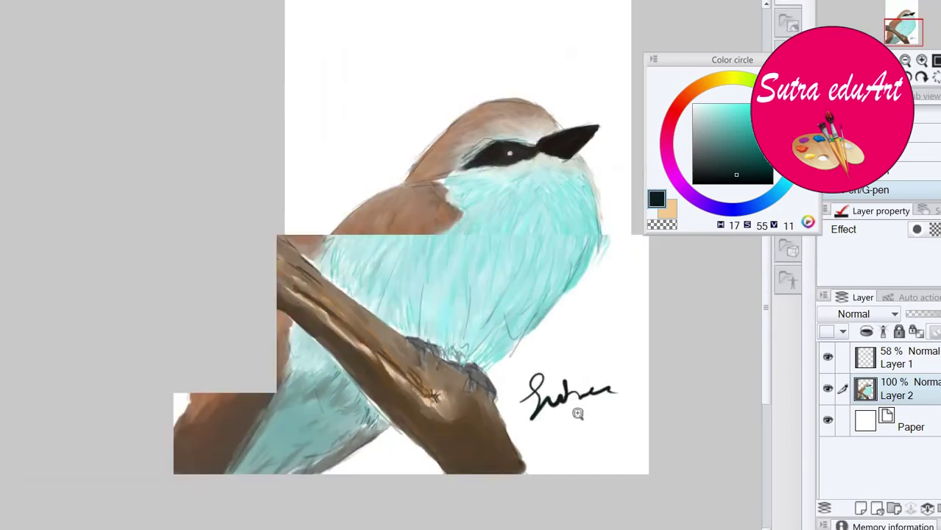